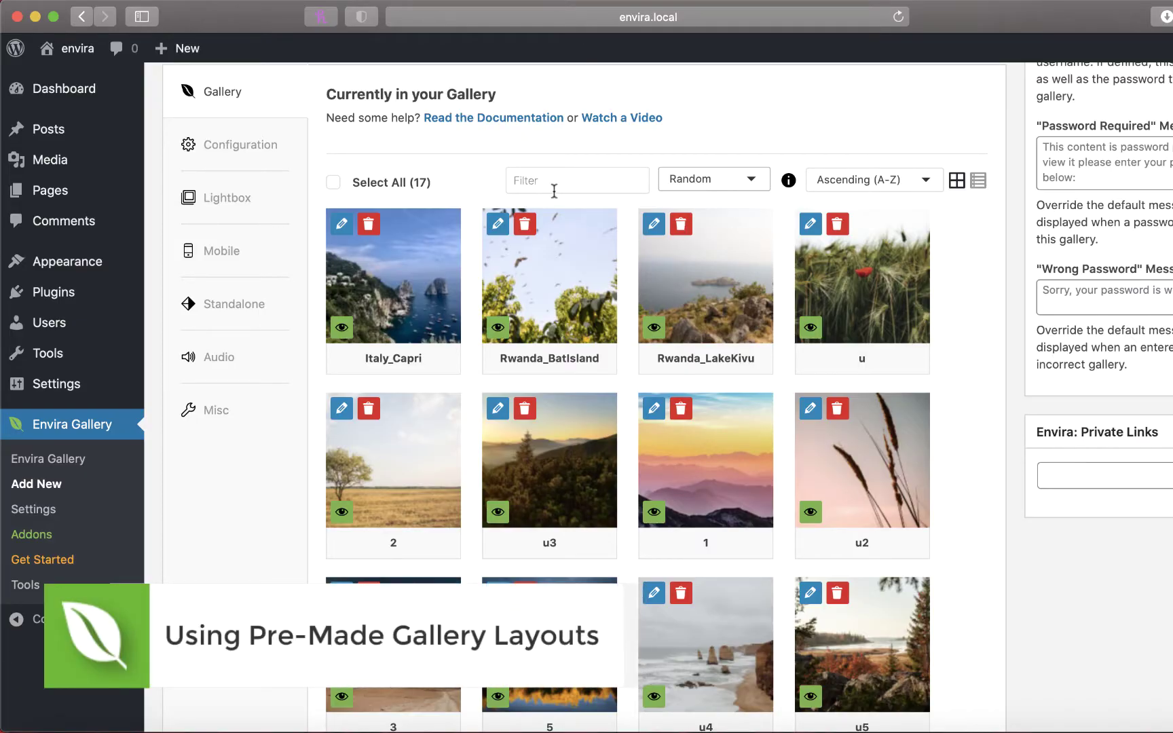
Review the Automatic Gallery Layout setting in Configuration, then publish the Gallery Layouts Testing Gallery.
click(270, 152)
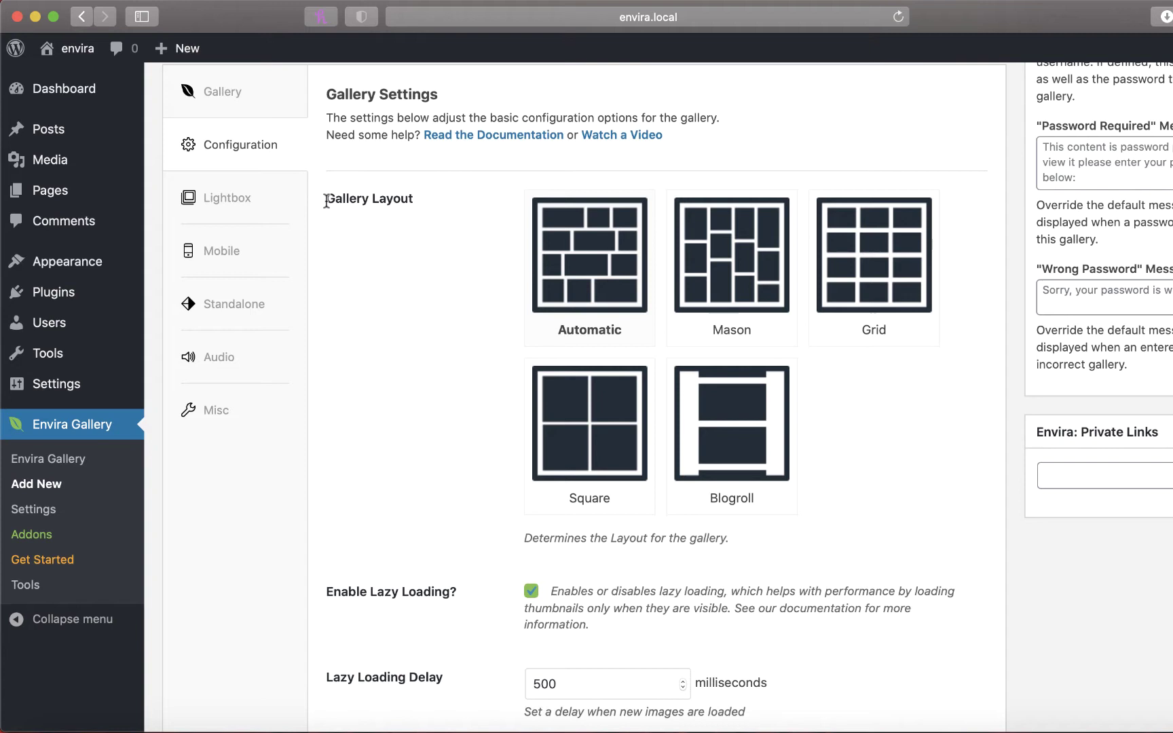
drag(327, 200, 419, 204)
click(418, 203)
scroll(603, 558, up, 10)
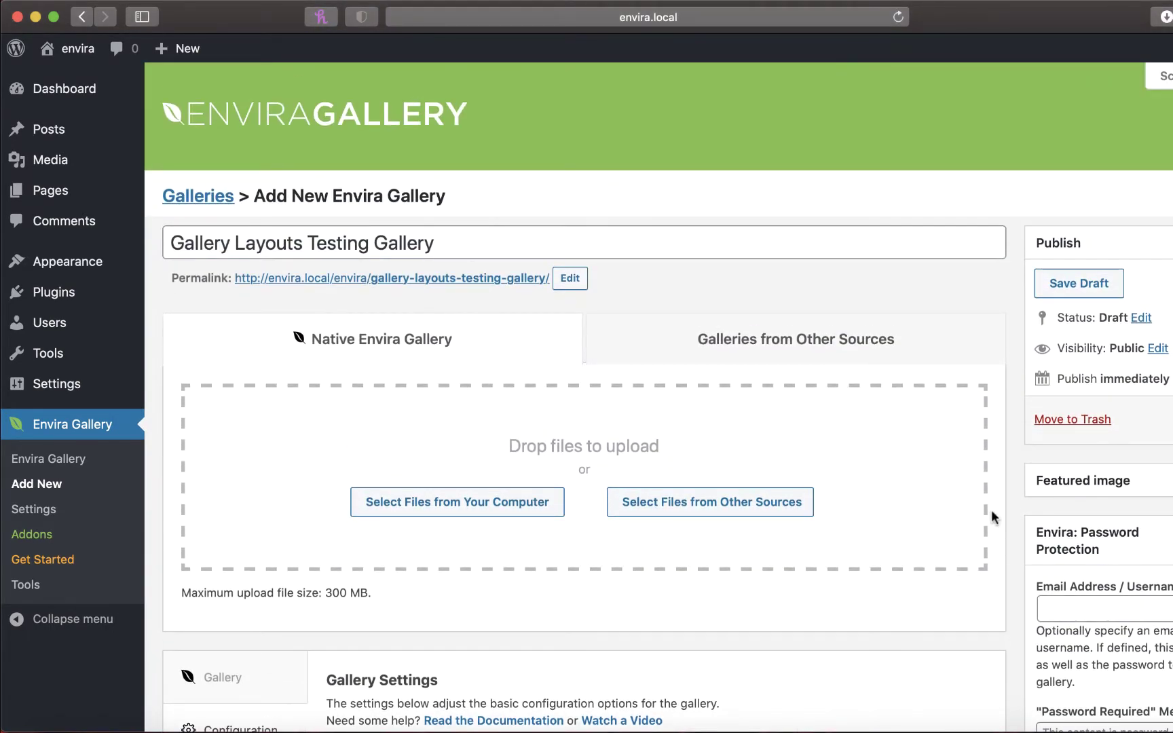
click(1109, 421)
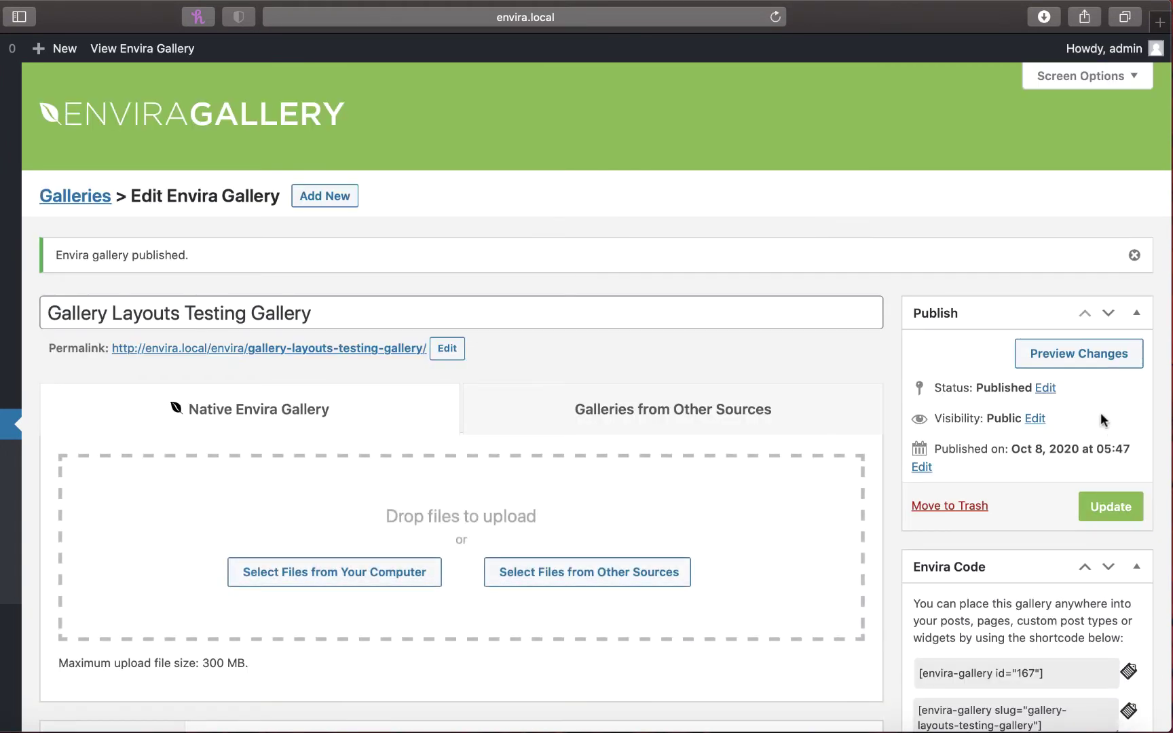
click(394, 349)
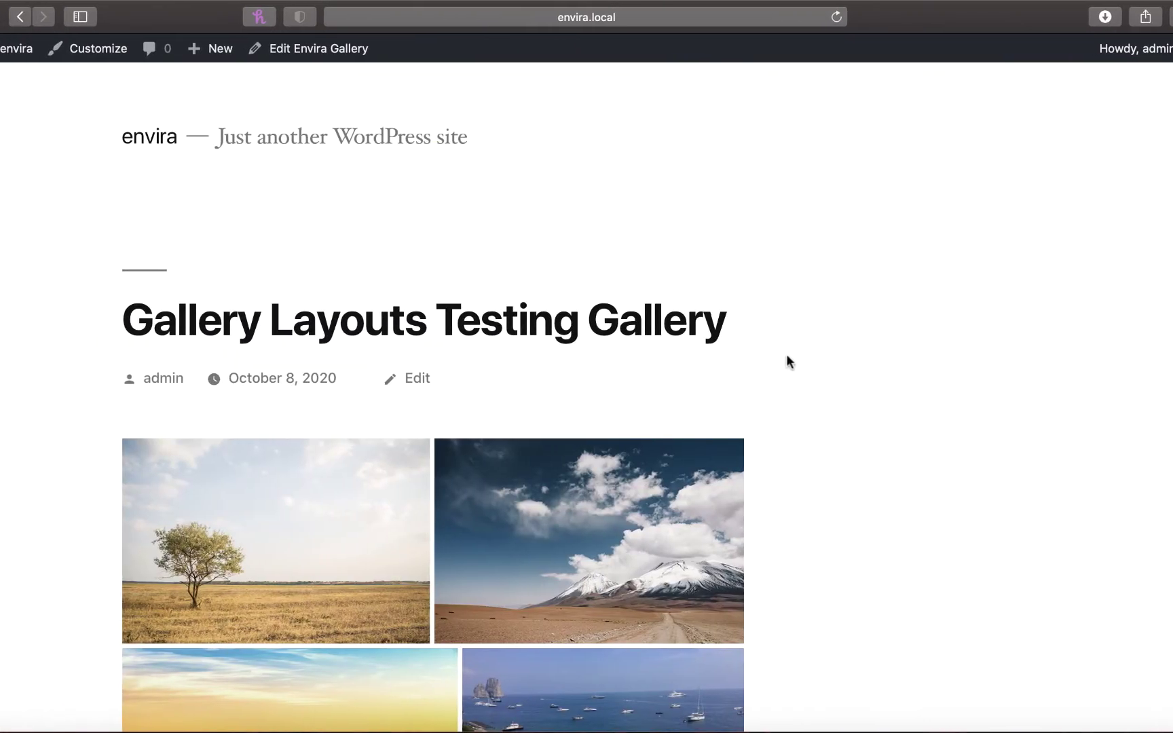
scroll(786, 355, down, 5)
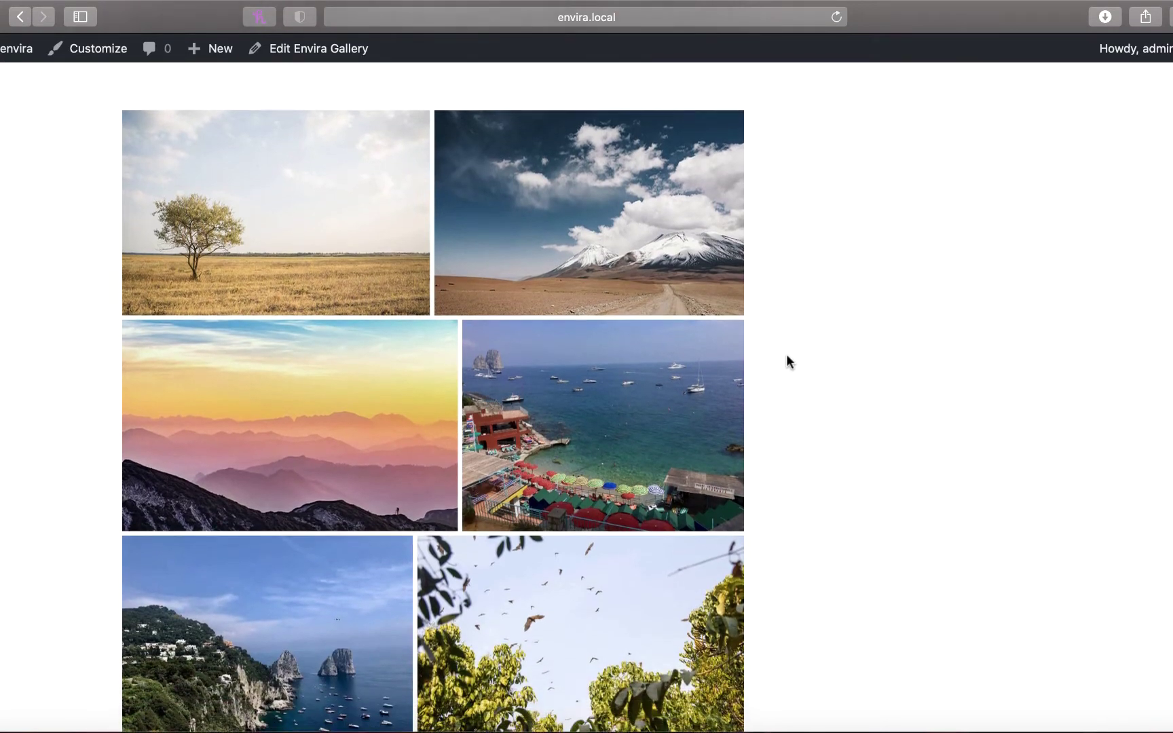
scroll(787, 362, down, 3)
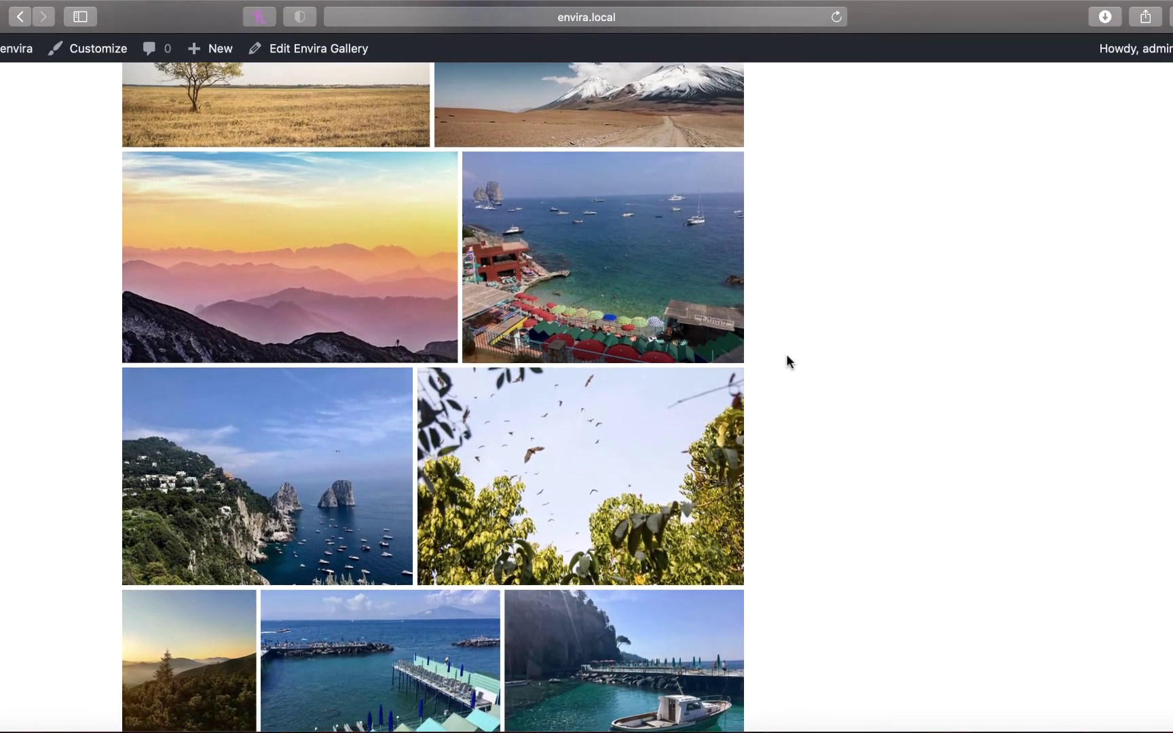
scroll(787, 360, down, 4)
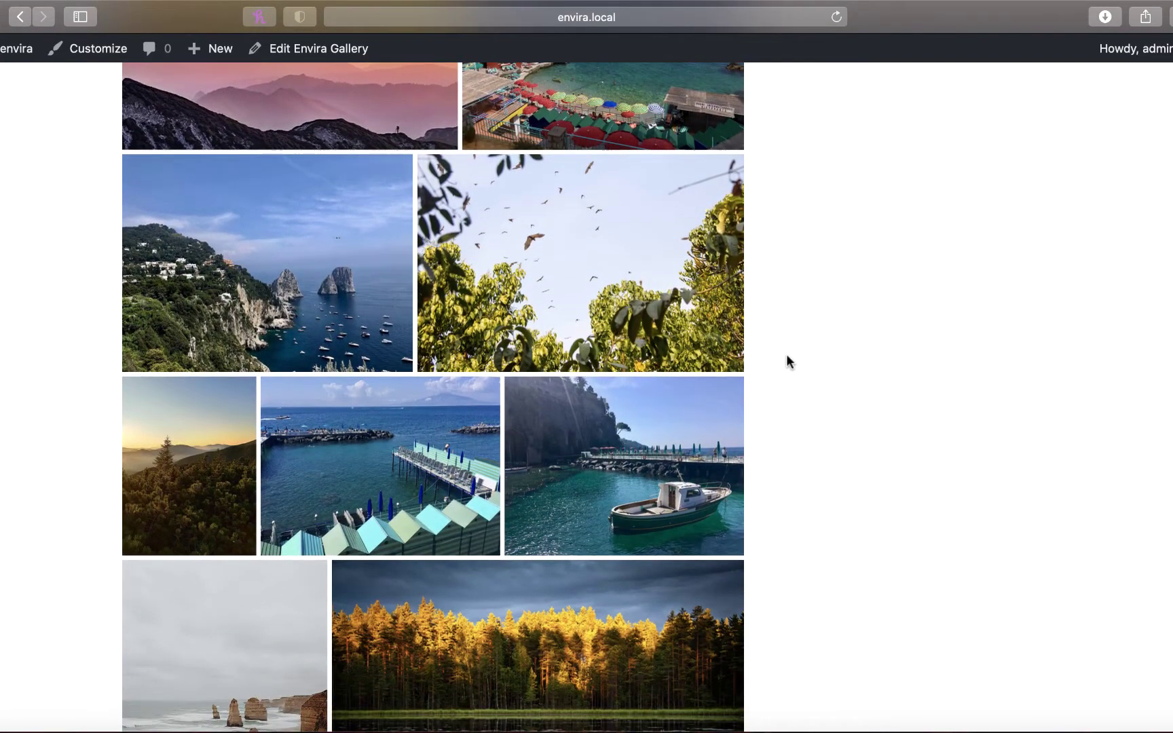
scroll(786, 355, down, 6)
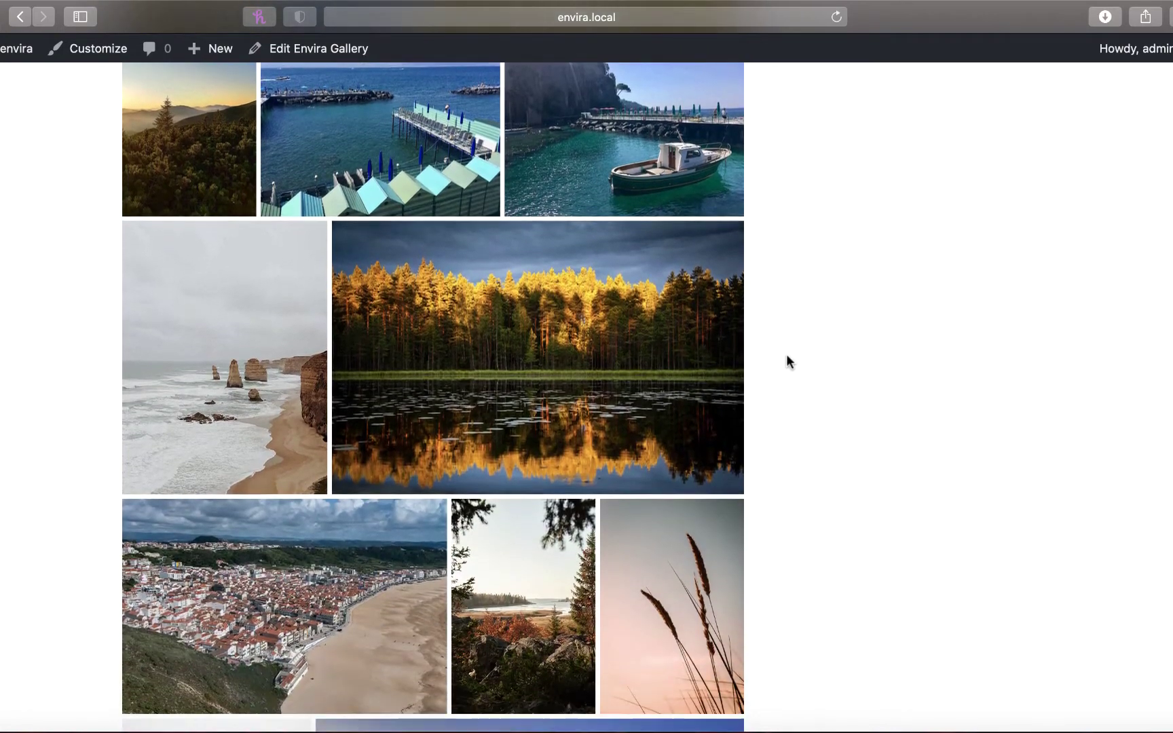
scroll(787, 356, down, 4)
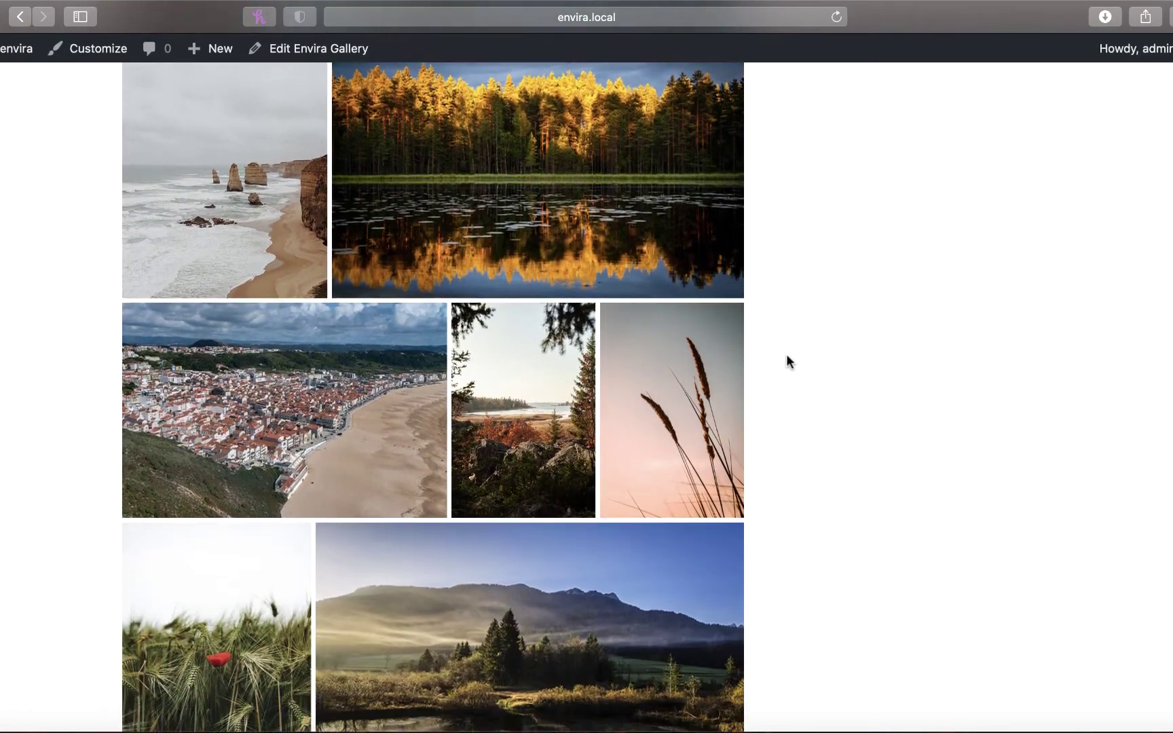
scroll(787, 355, down, 5)
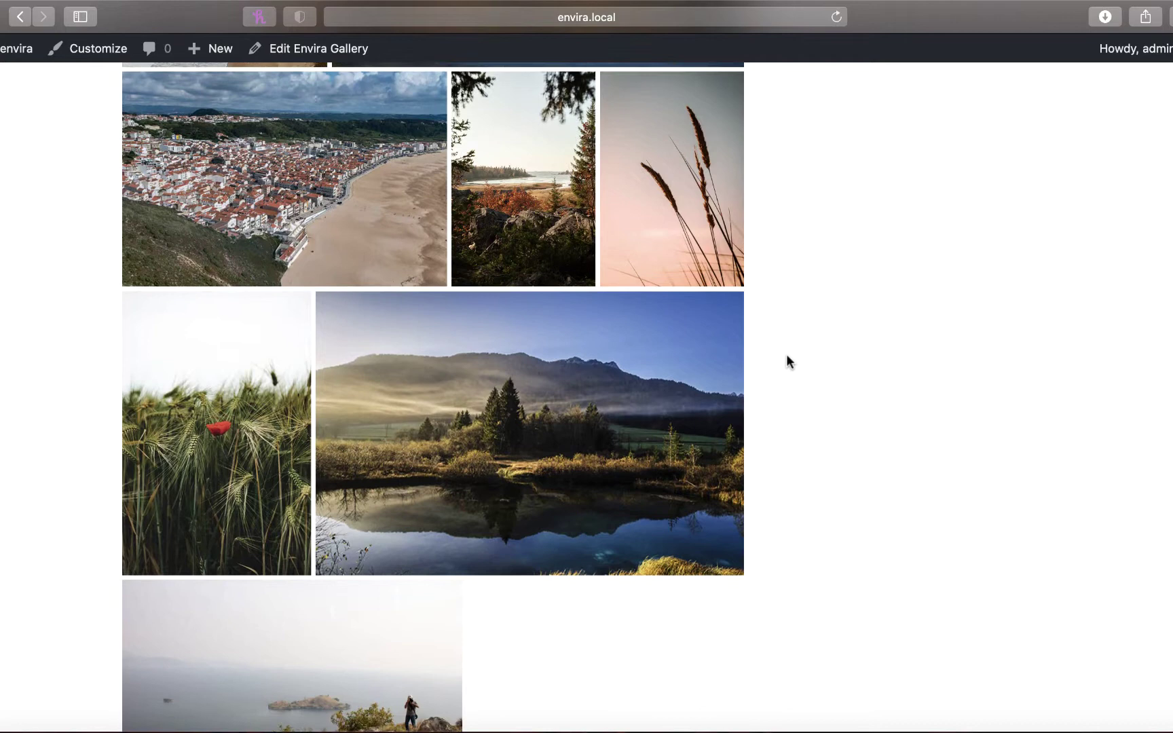
scroll(787, 355, down, 4)
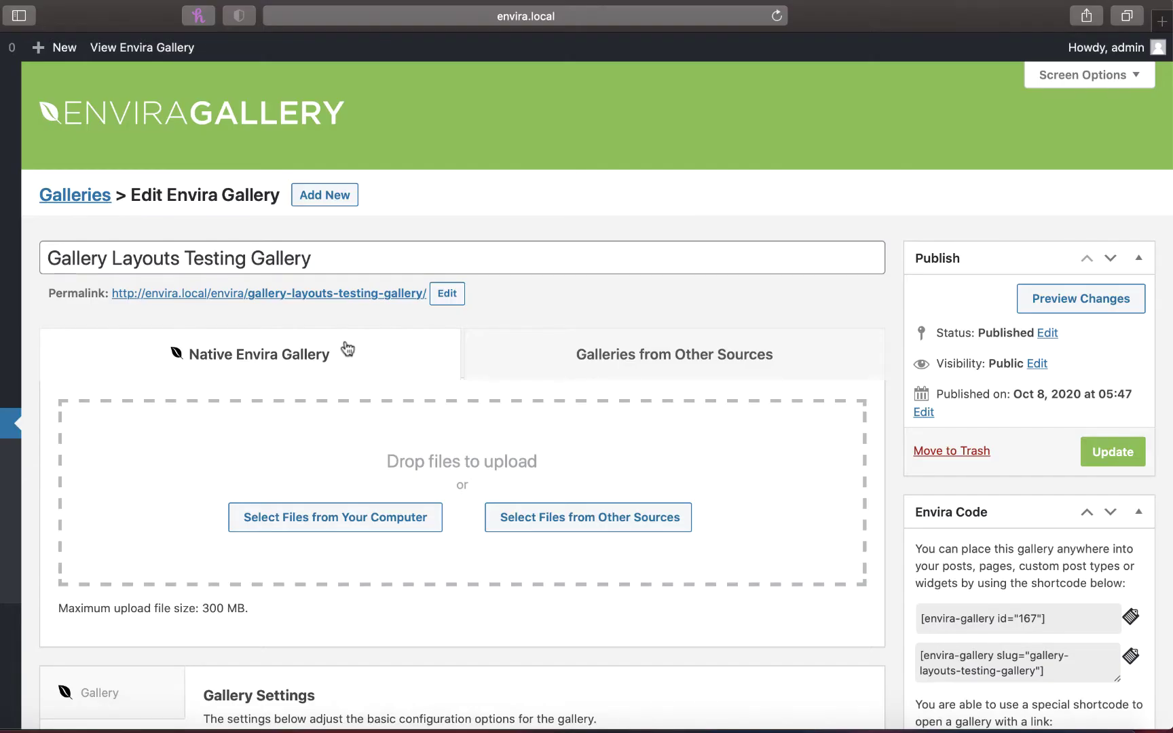
Select the Mason layout tile, update the gallery, and scroll through its staggered masonry columns.
scroll(347, 349, down, 5)
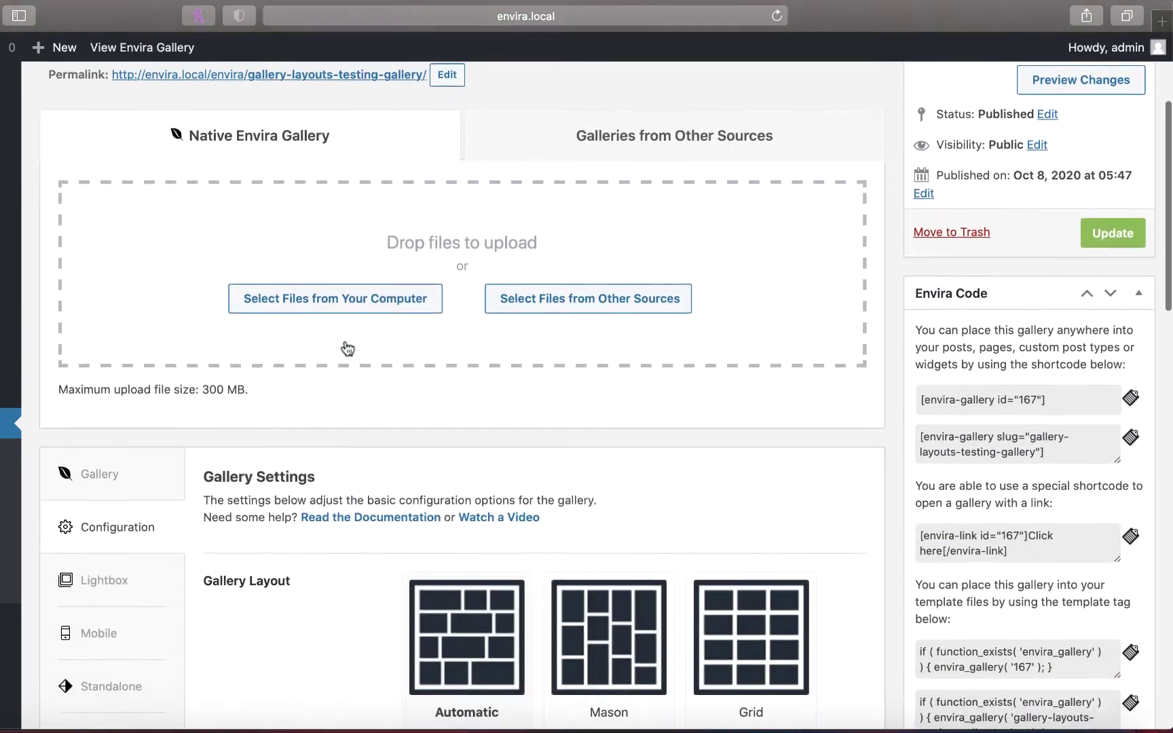
scroll(345, 346, down, 3)
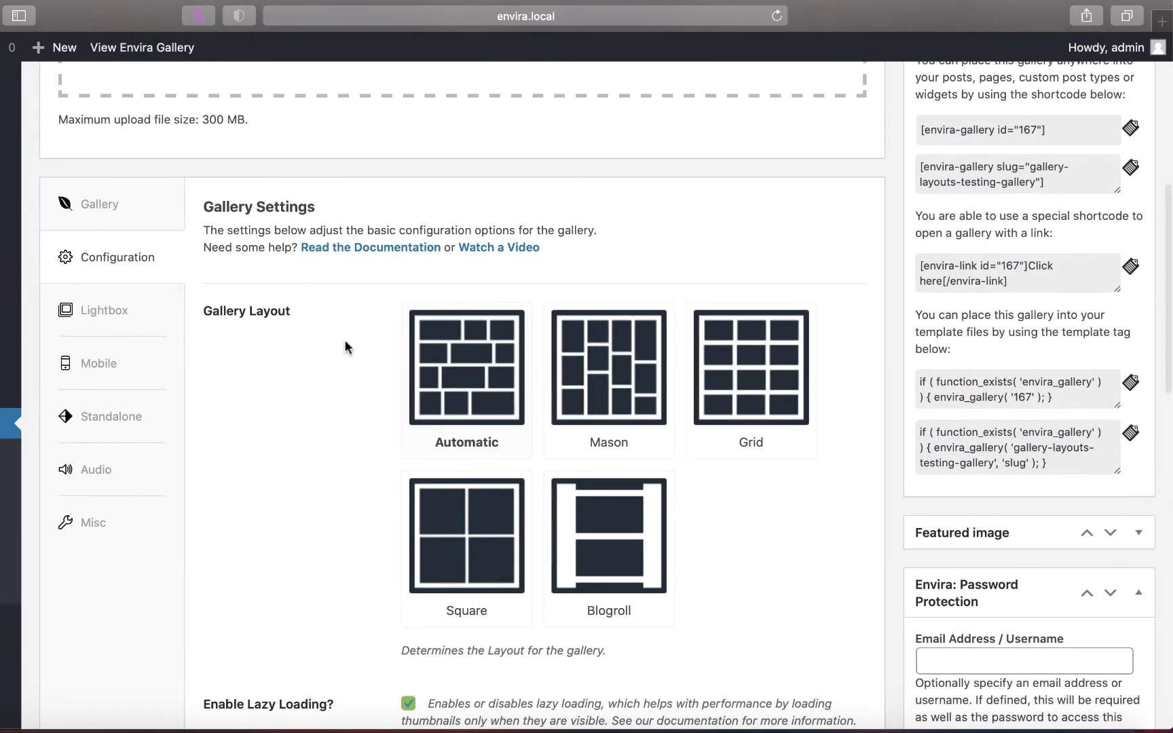
click(607, 397)
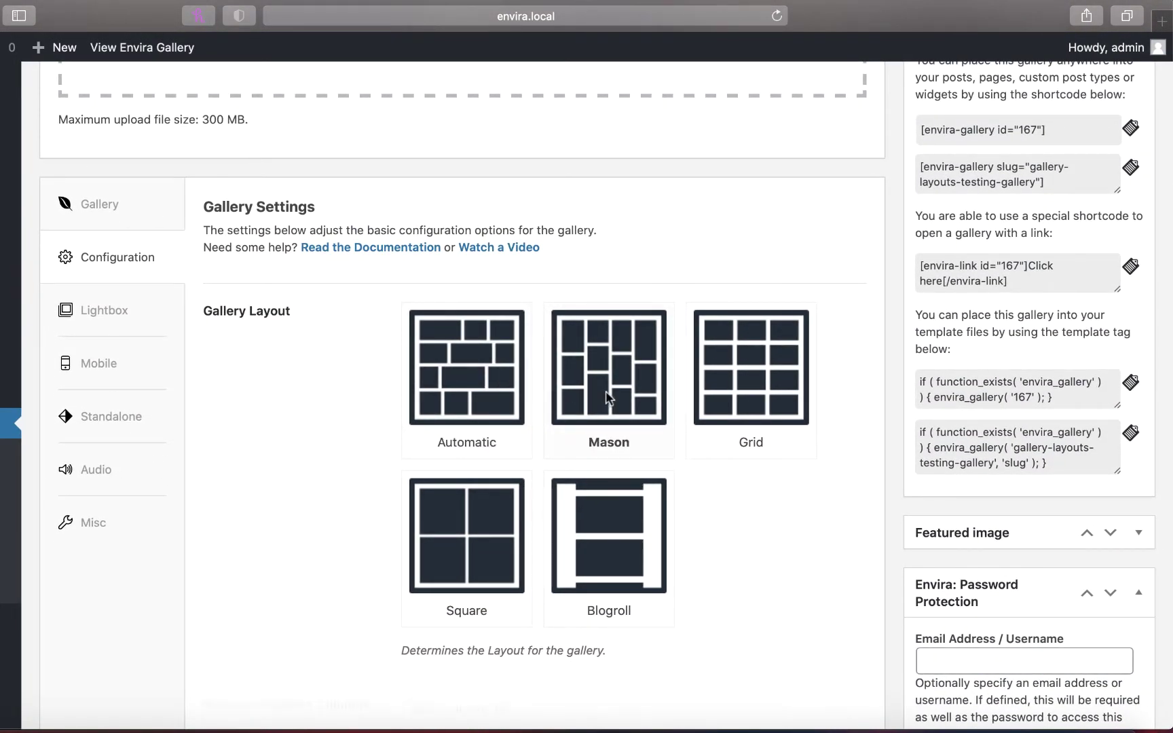
scroll(606, 397, up, 7)
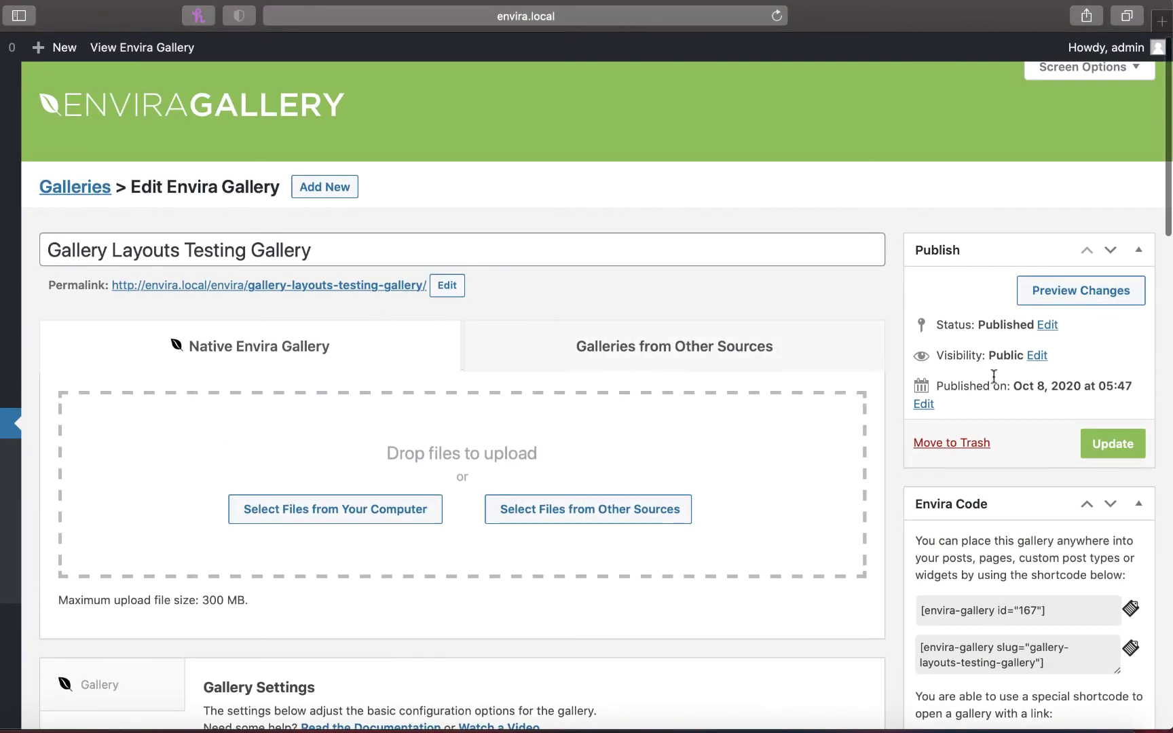
click(1108, 440)
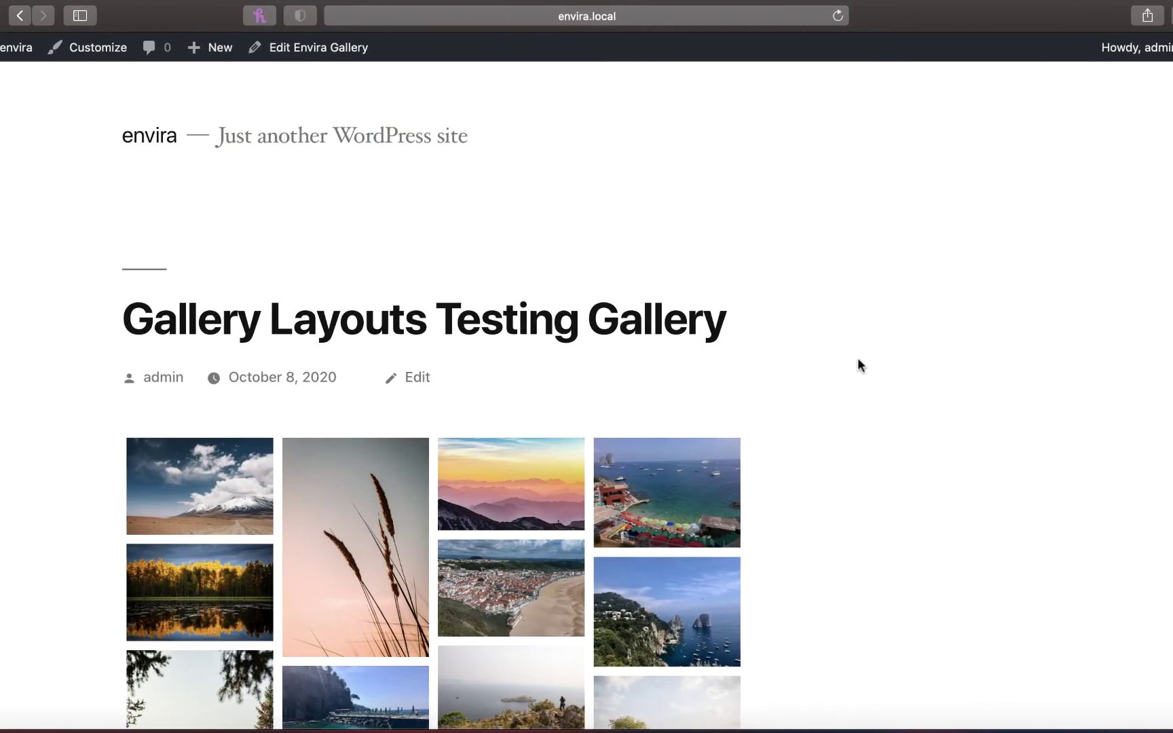
scroll(858, 360, down, 5)
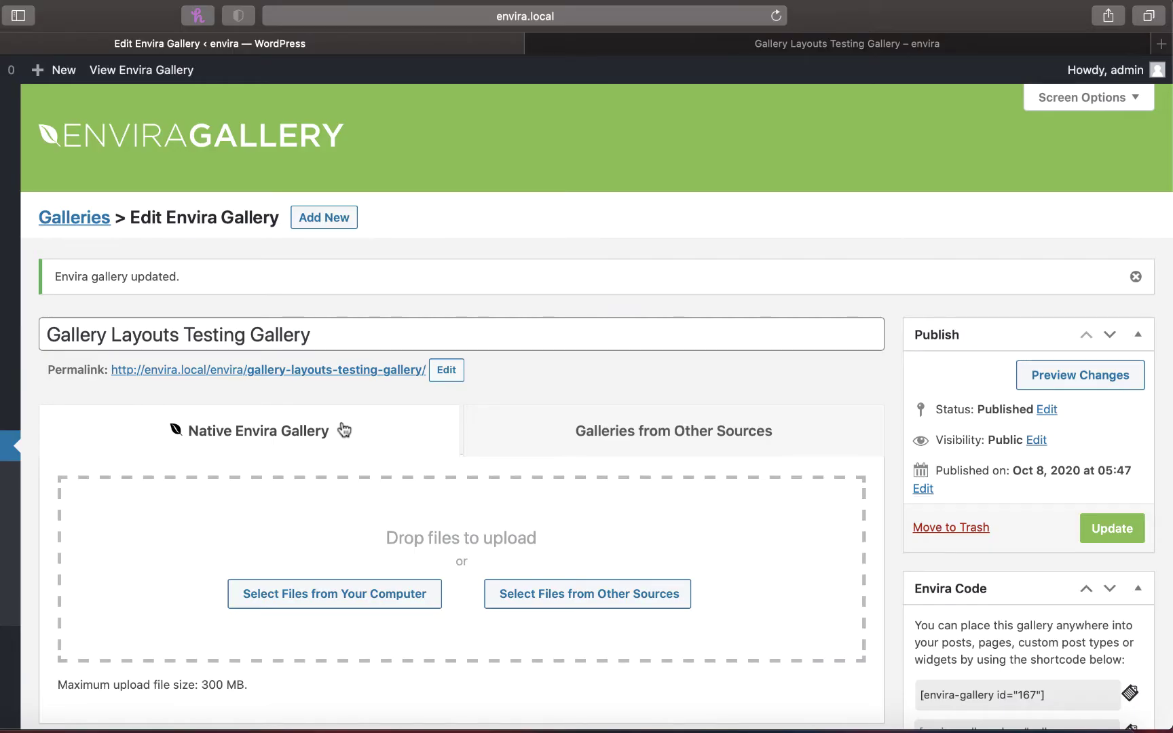
Switch the gallery to the Grid layout, update it, and scroll the four-column rows.
scroll(344, 429, down, 5)
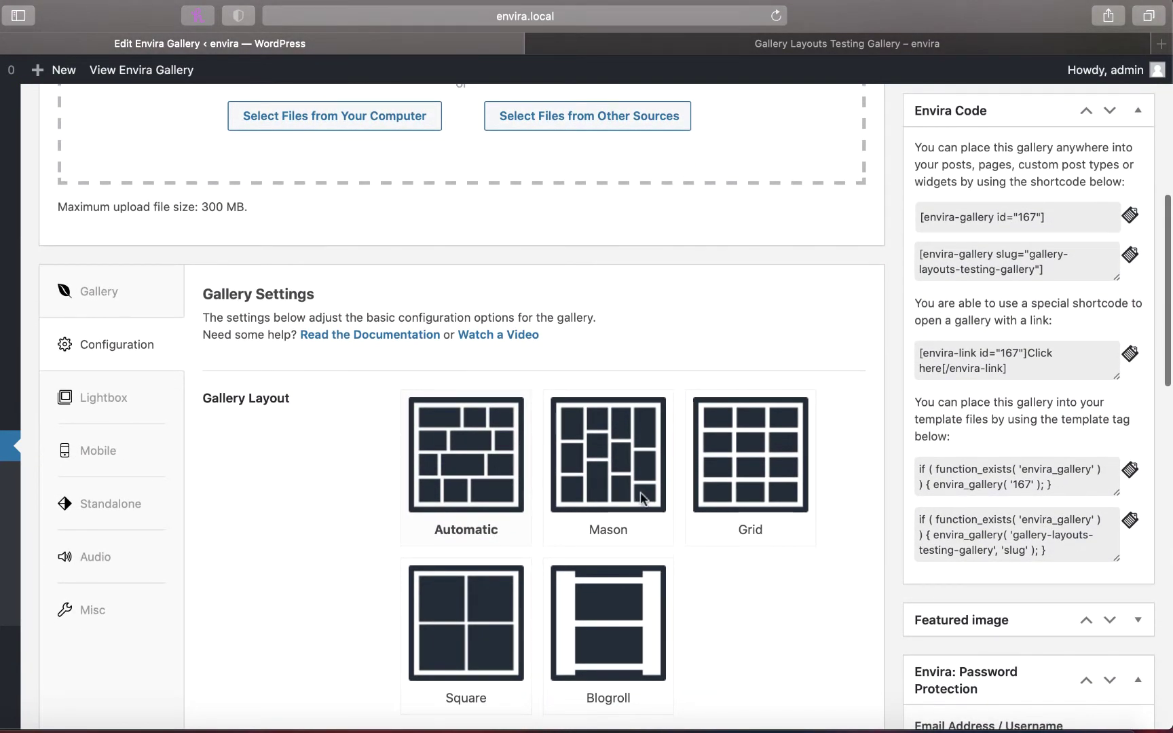
click(712, 510)
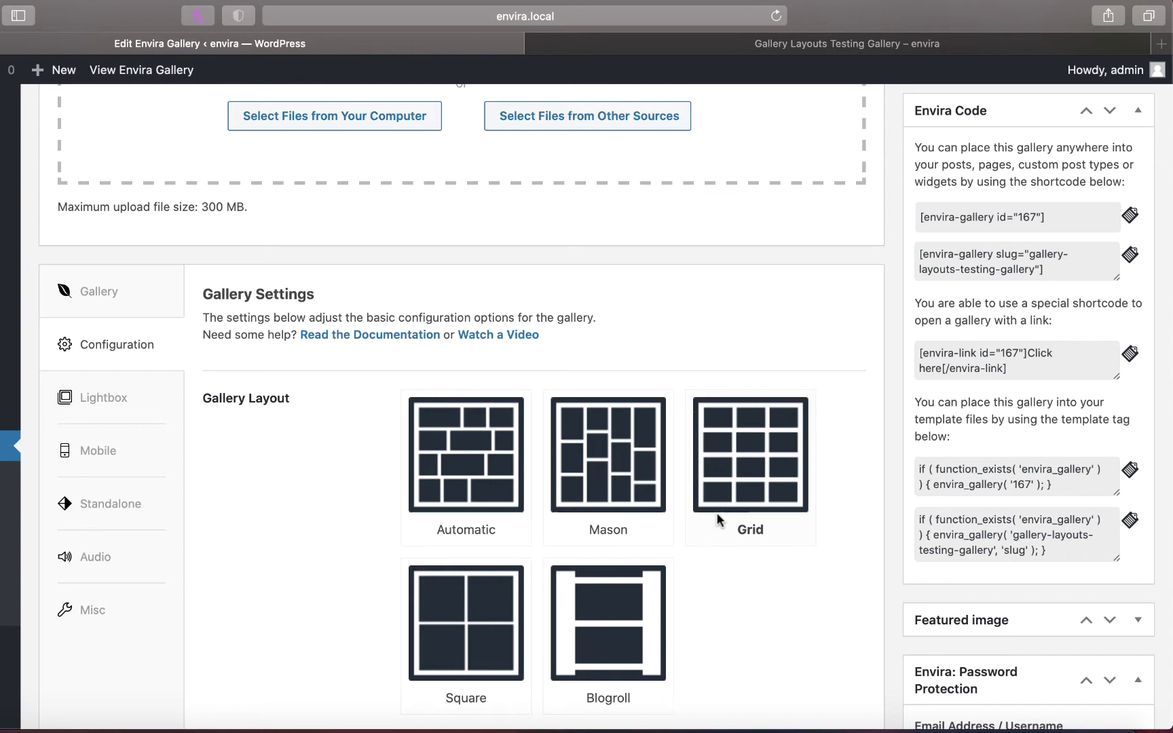
scroll(852, 428, up, 10)
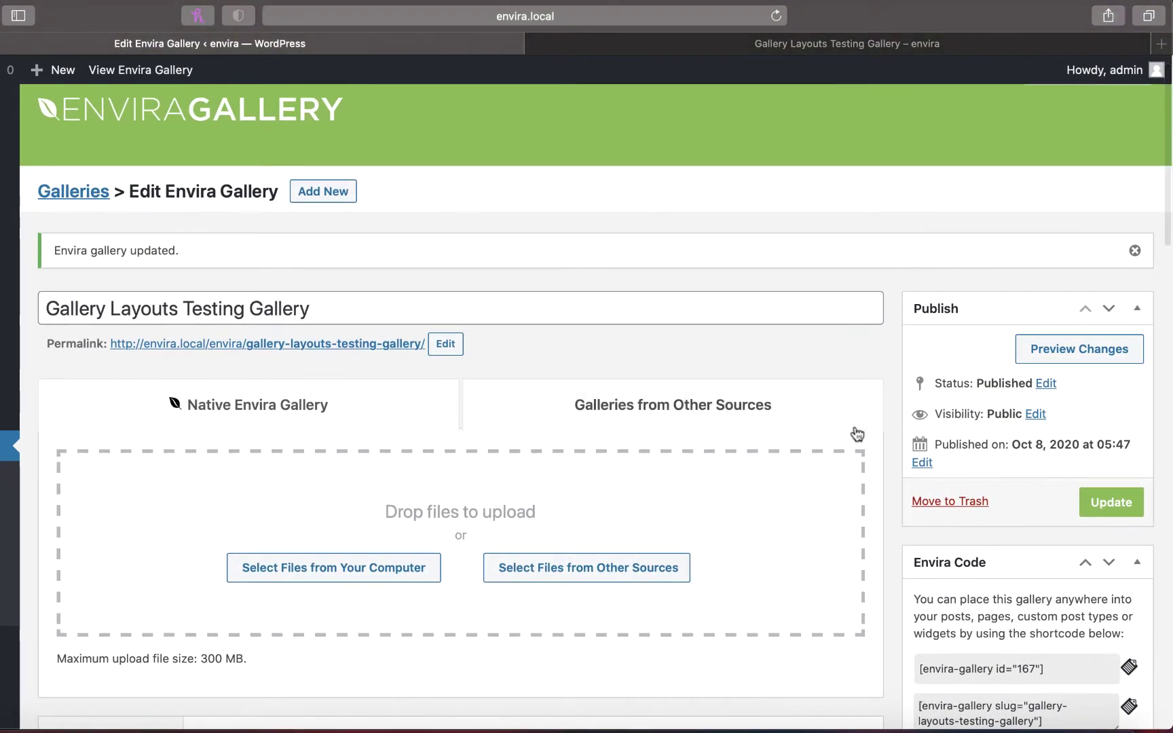
click(1110, 504)
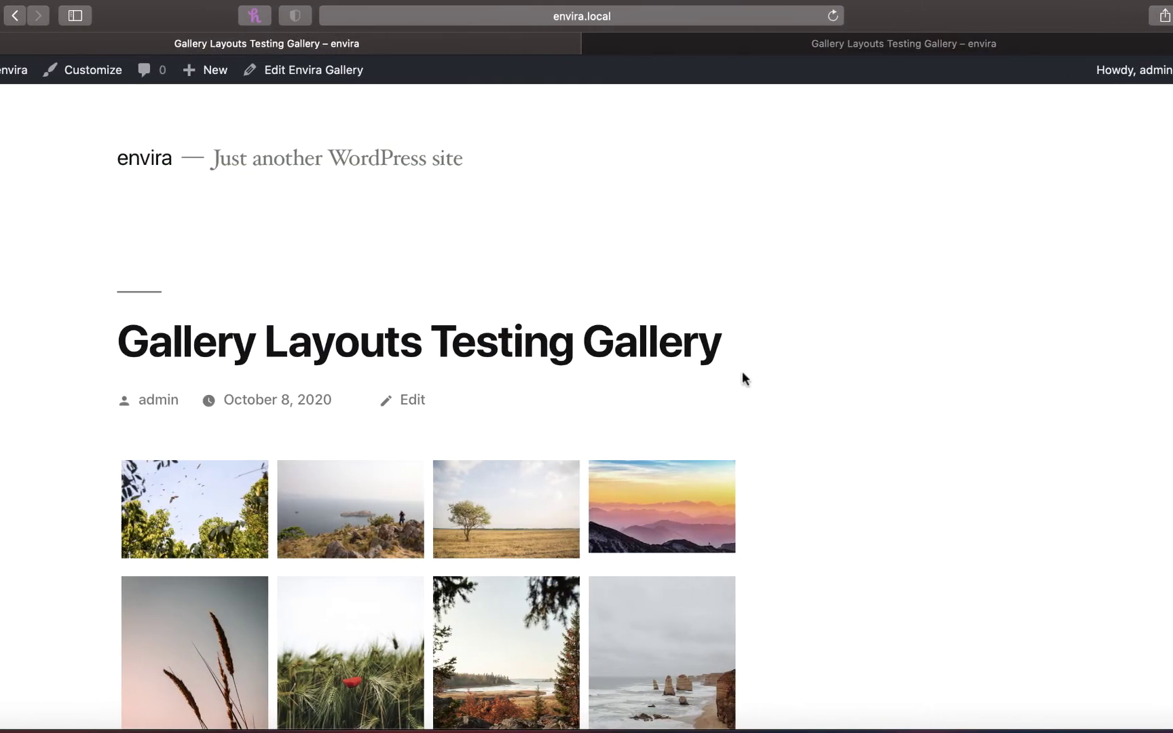
scroll(792, 374, down, 5)
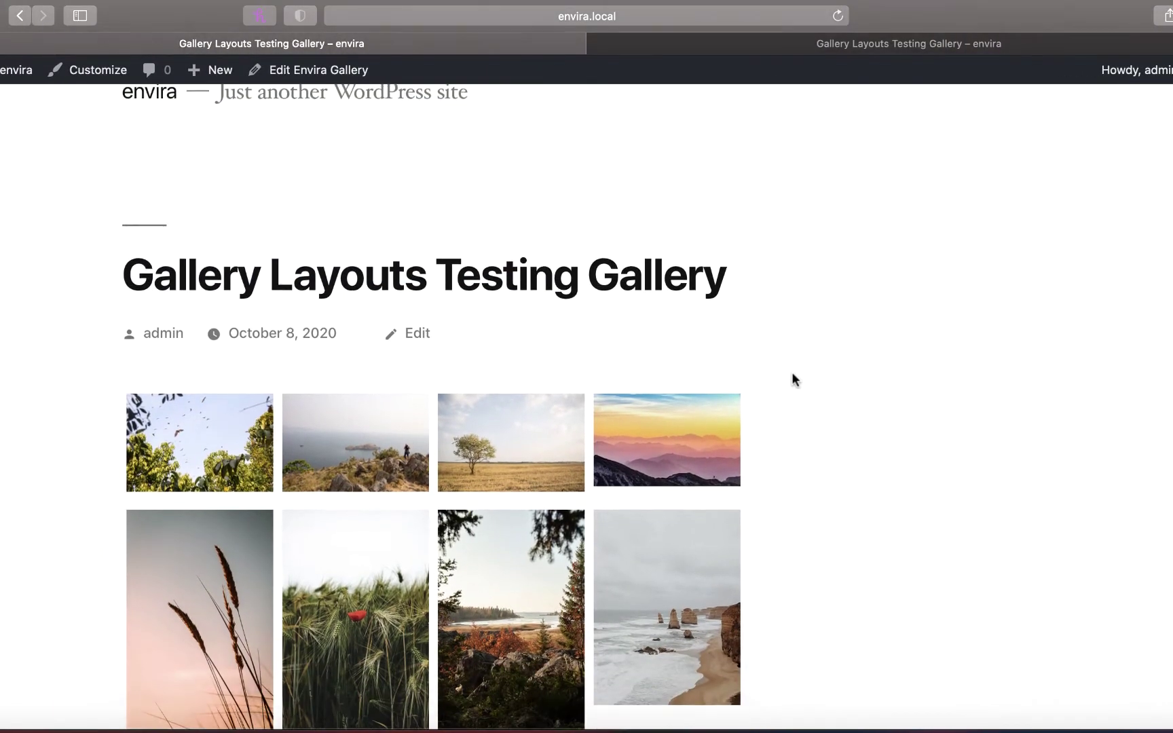
scroll(792, 373, down, 1)
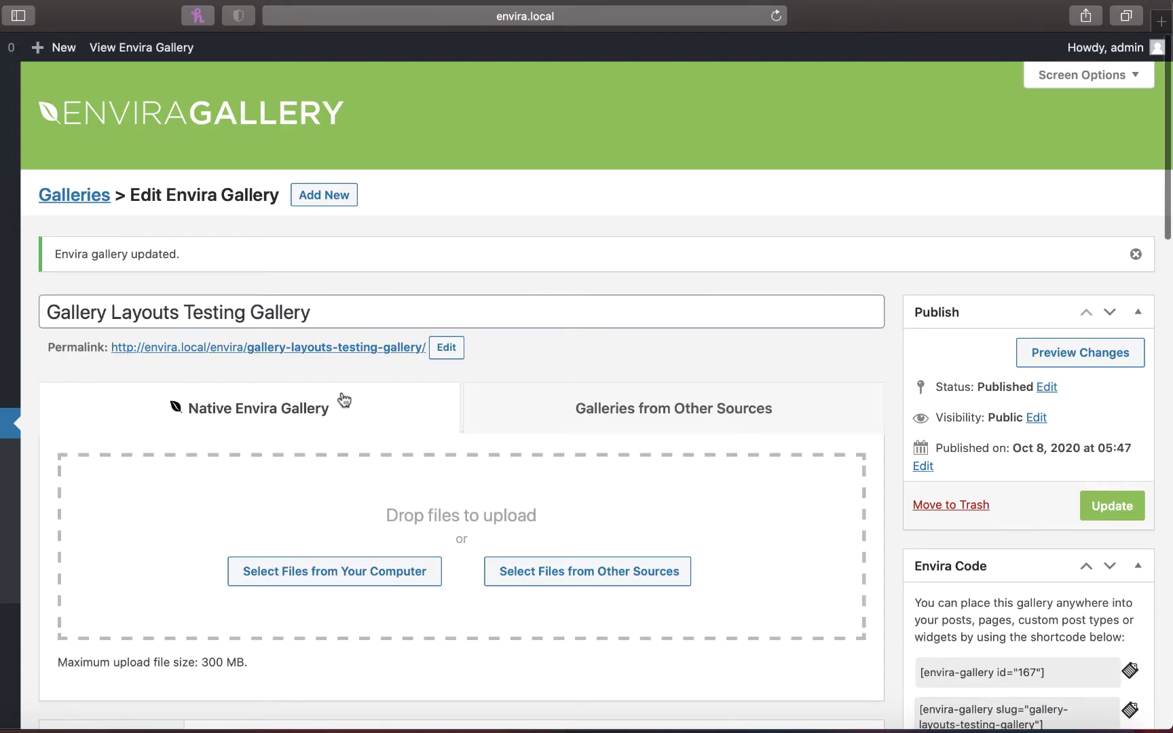
Select the Square layout tile and update the gallery.
scroll(345, 400, down, 10)
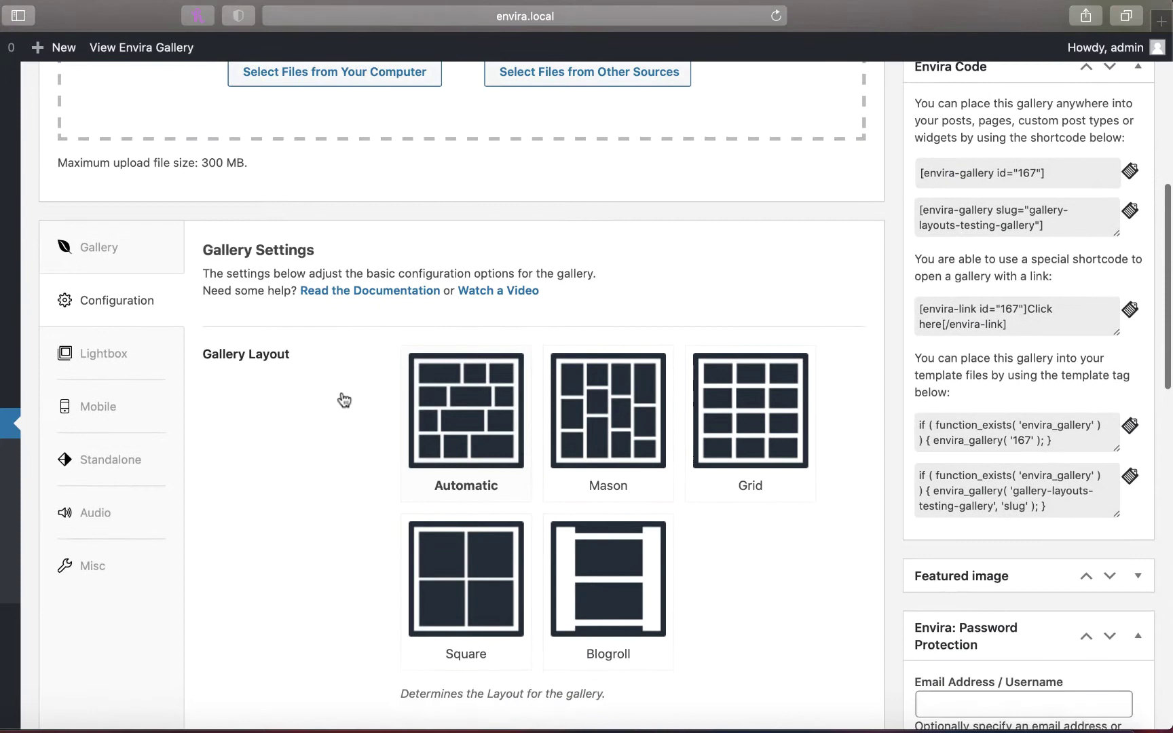
click(467, 522)
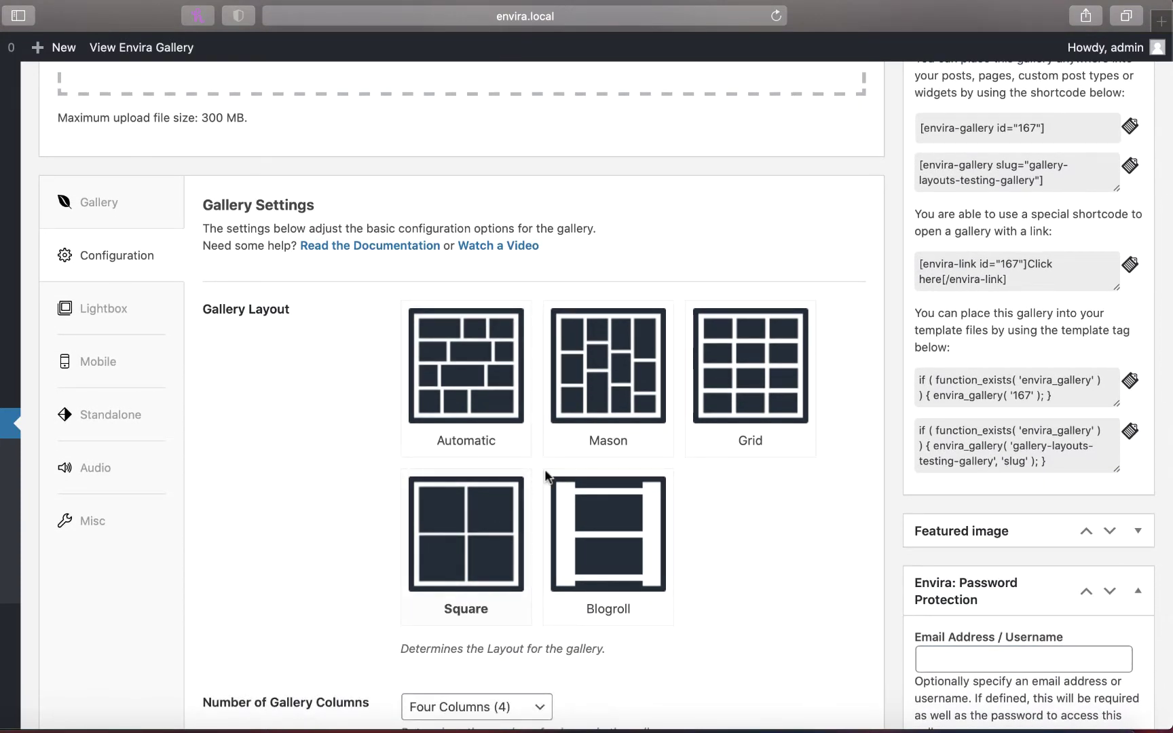
scroll(849, 312, up, 6)
scroll(849, 312, up, 2)
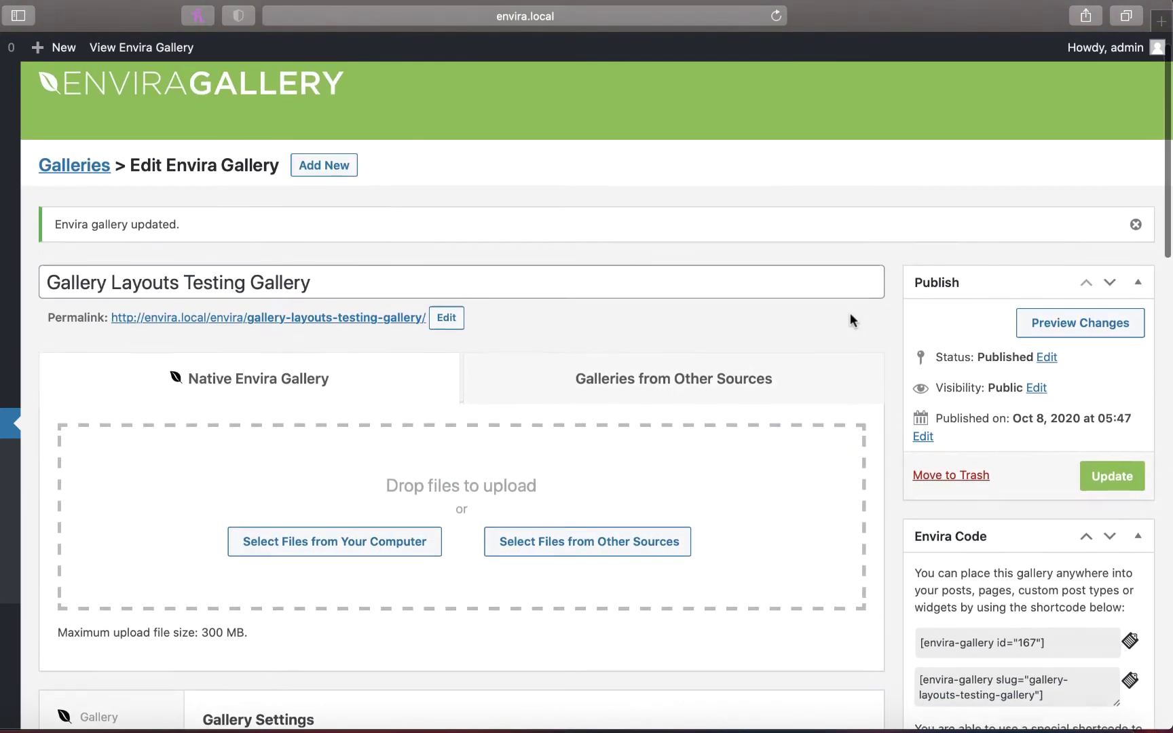
click(1106, 479)
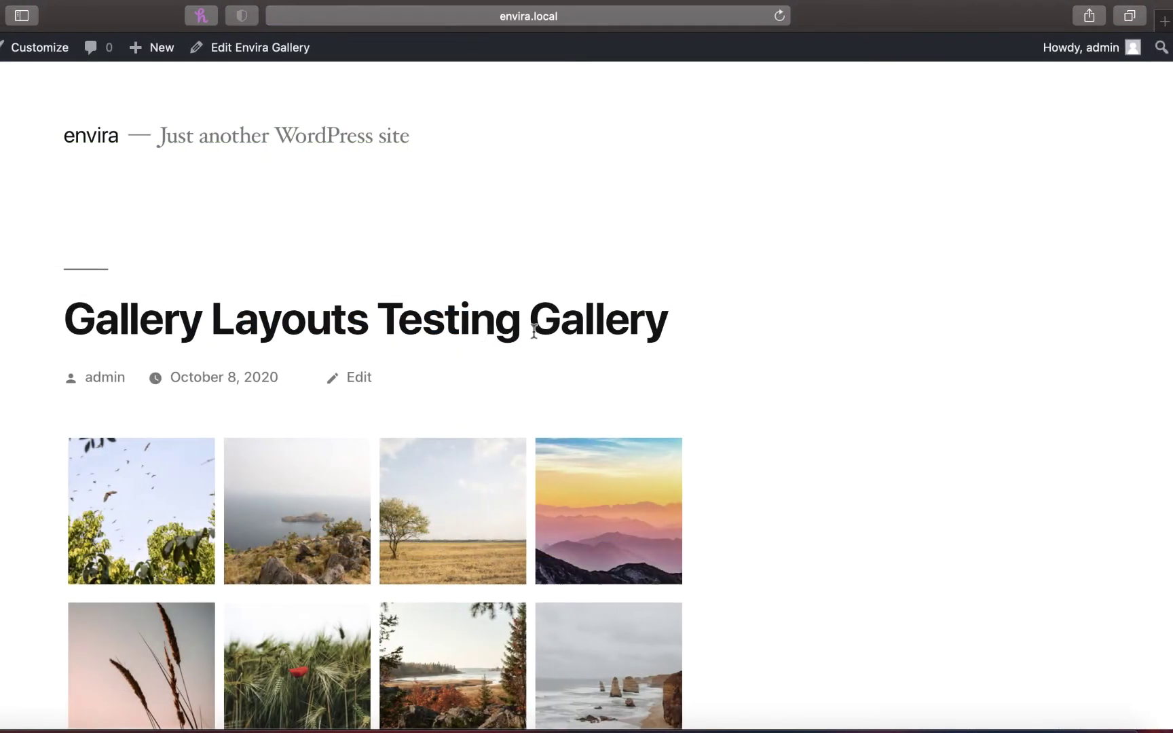
Browse the gallery page, view the sea-stacks photo and the next image in the lightbox, then close it.
scroll(782, 335, down, 3)
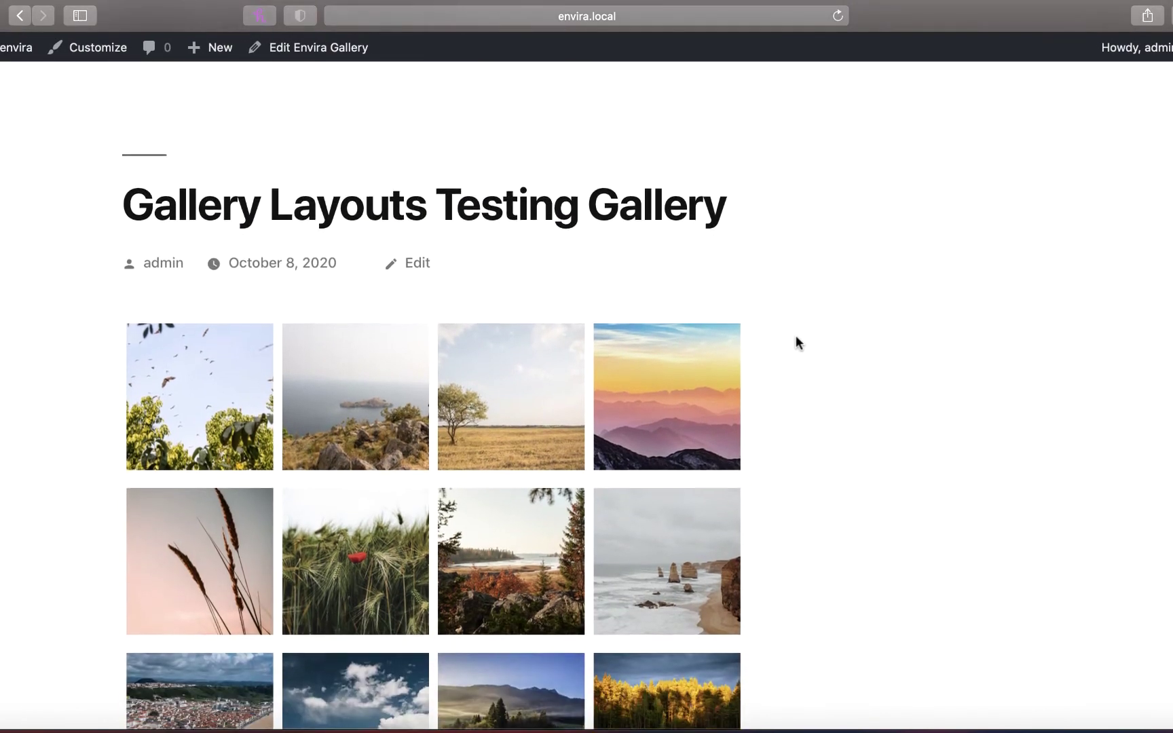
scroll(795, 336, down, 1)
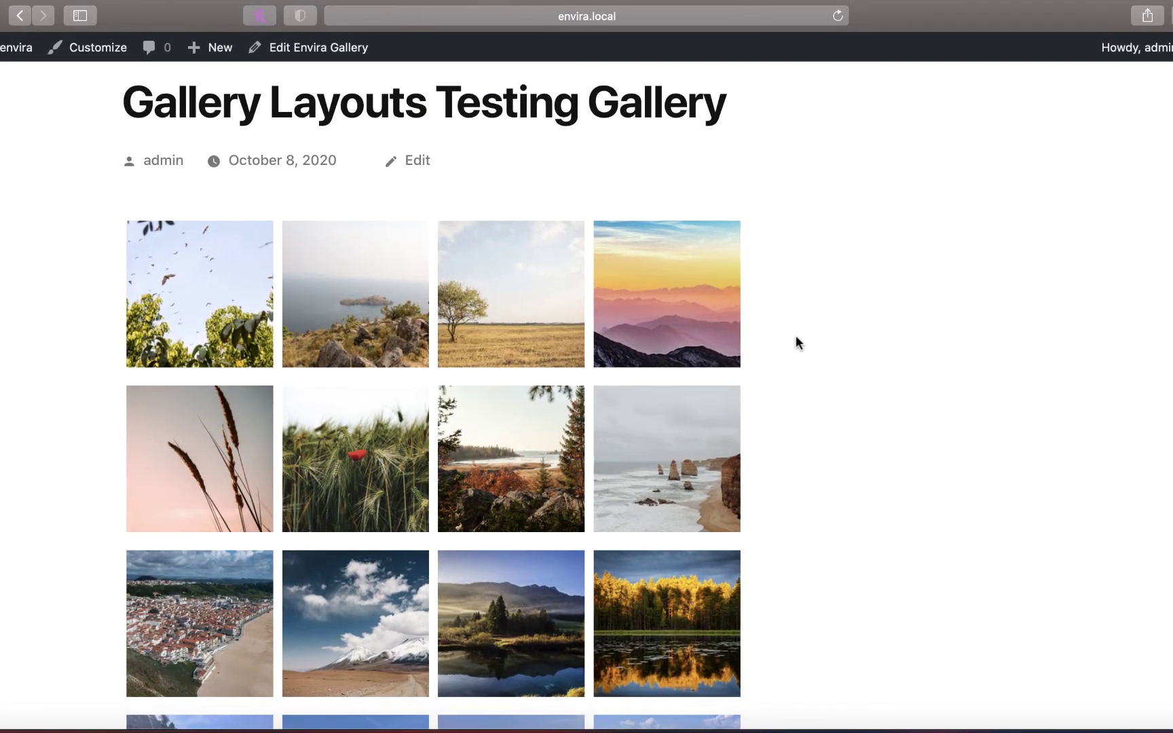
scroll(796, 338, down, 4)
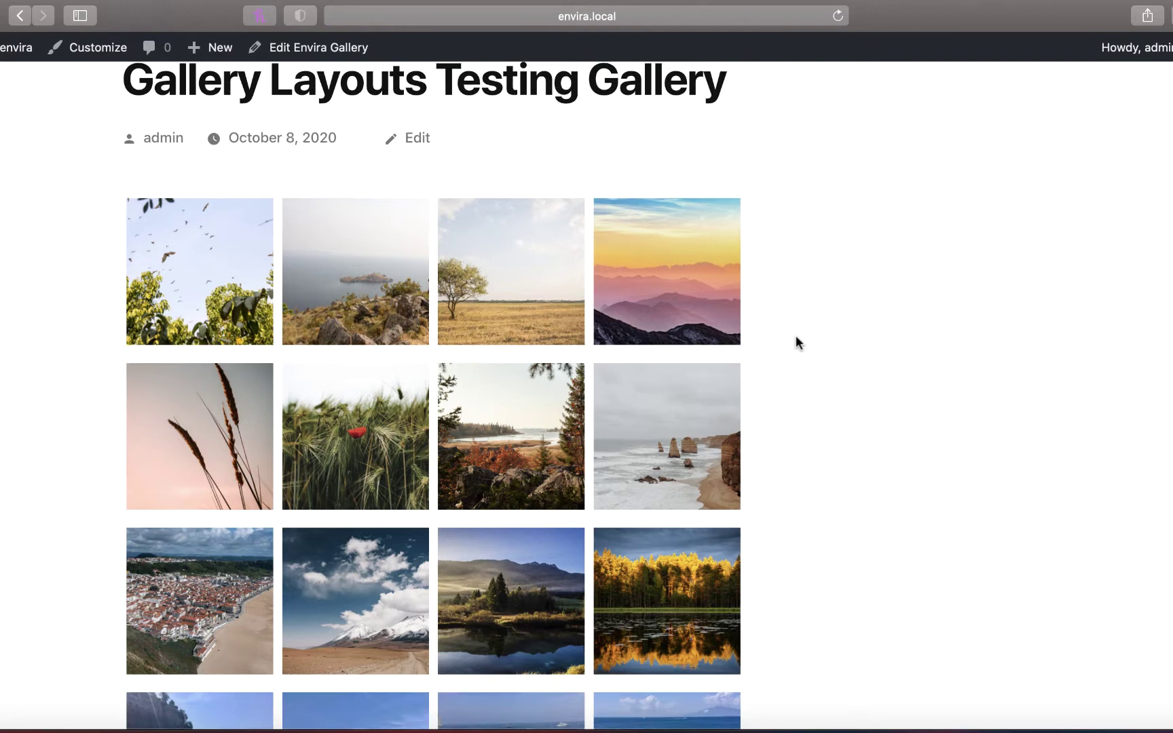
scroll(796, 337, down, 1)
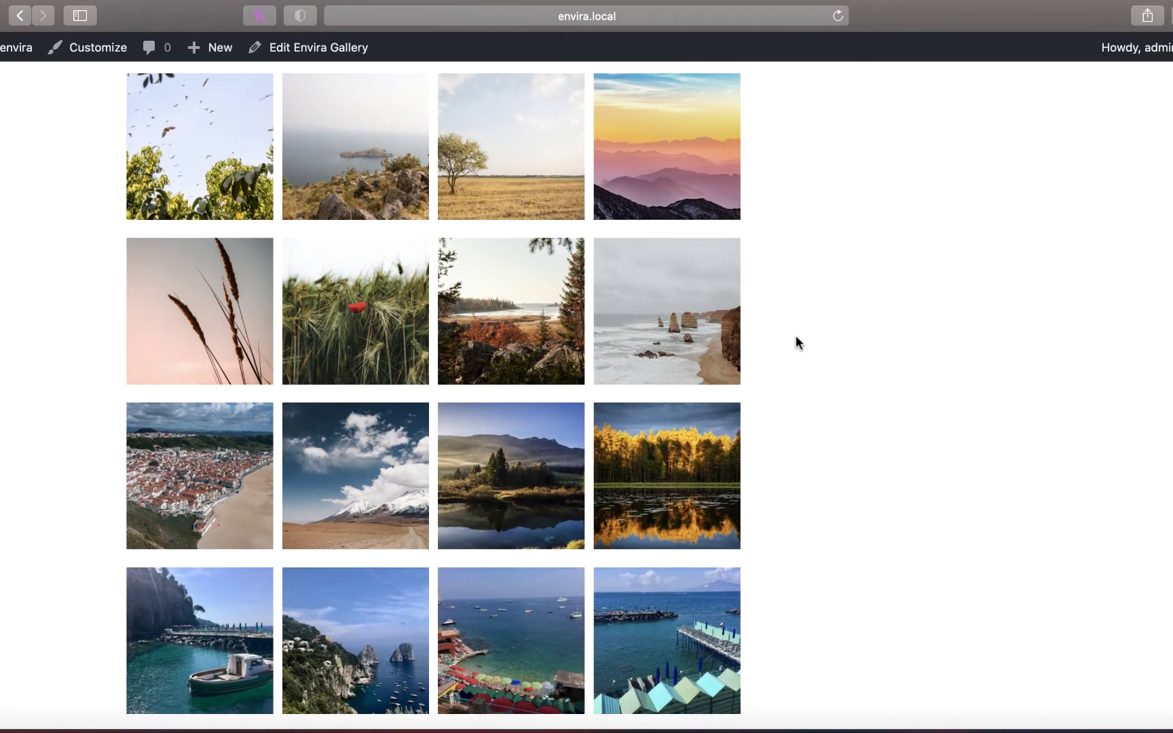
click(681, 319)
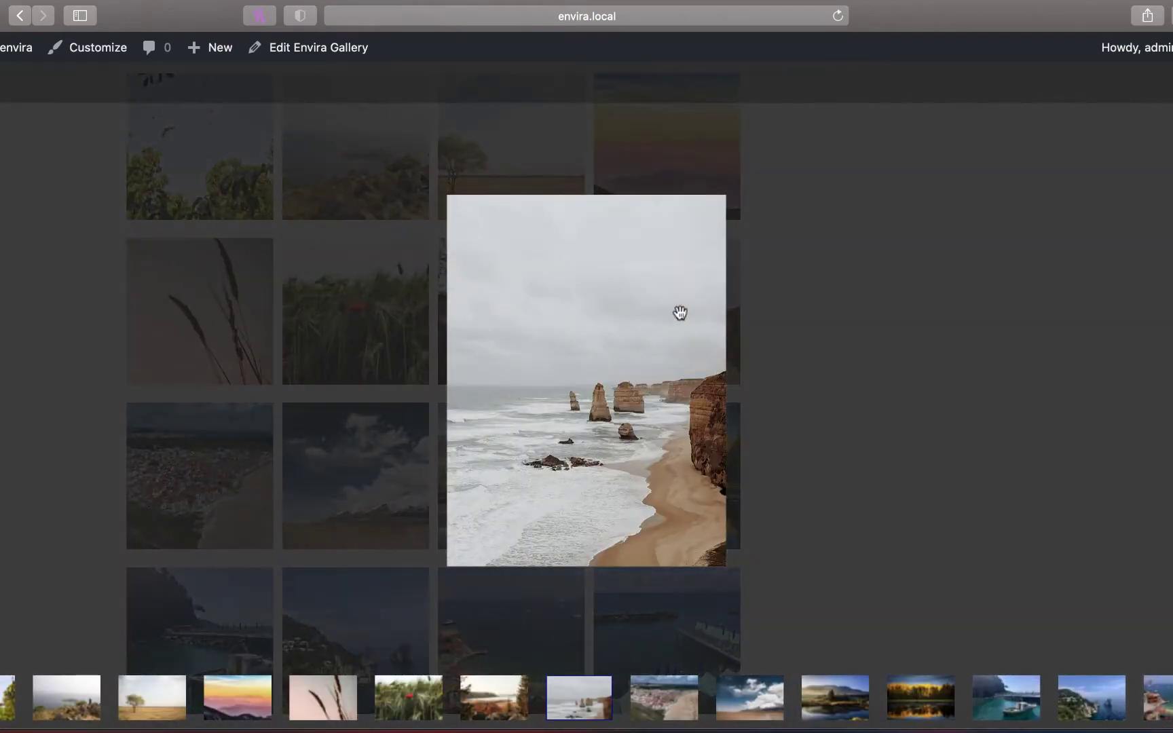
key(Right)
key(Right)
key(Right)
key(Right)
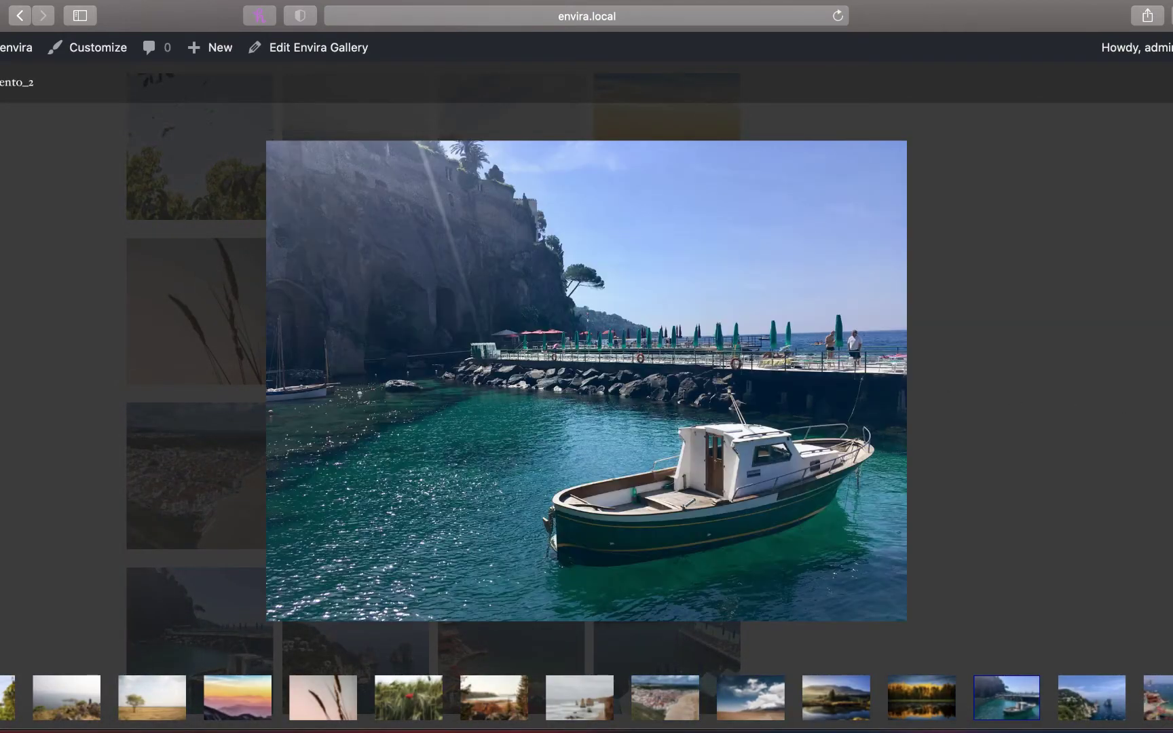
key(Escape)
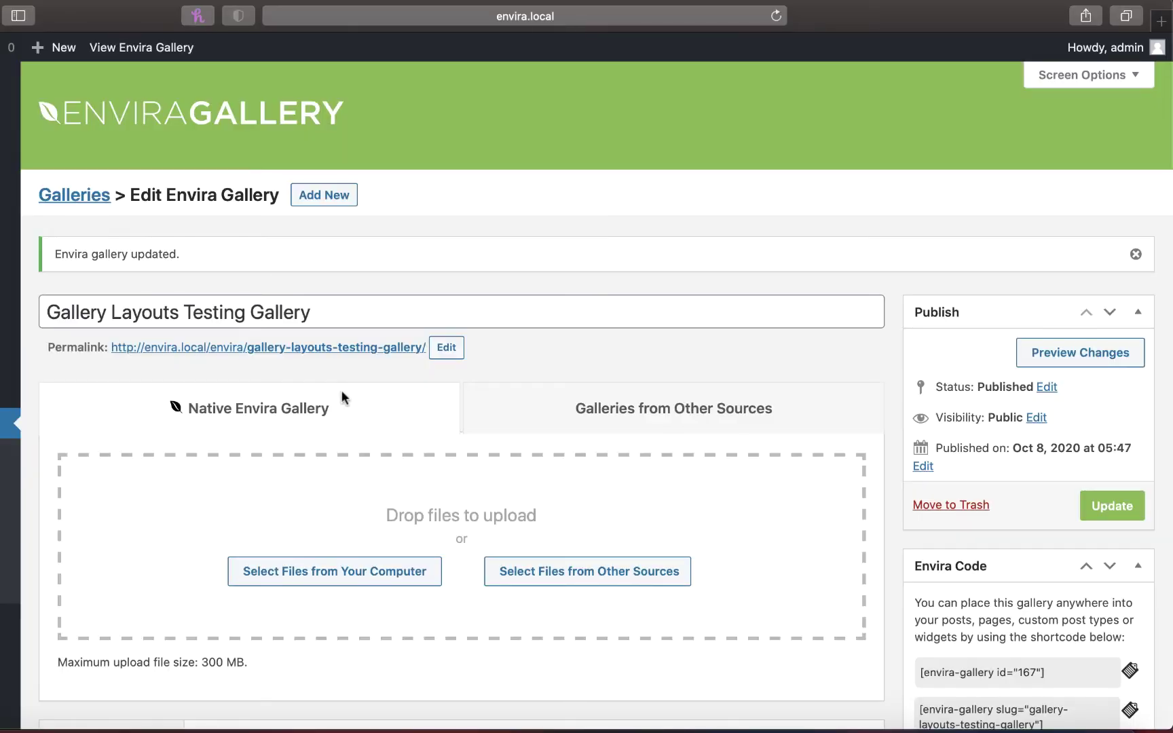
Select the Blogroll layout tile and update the gallery.
scroll(341, 393, down, 8)
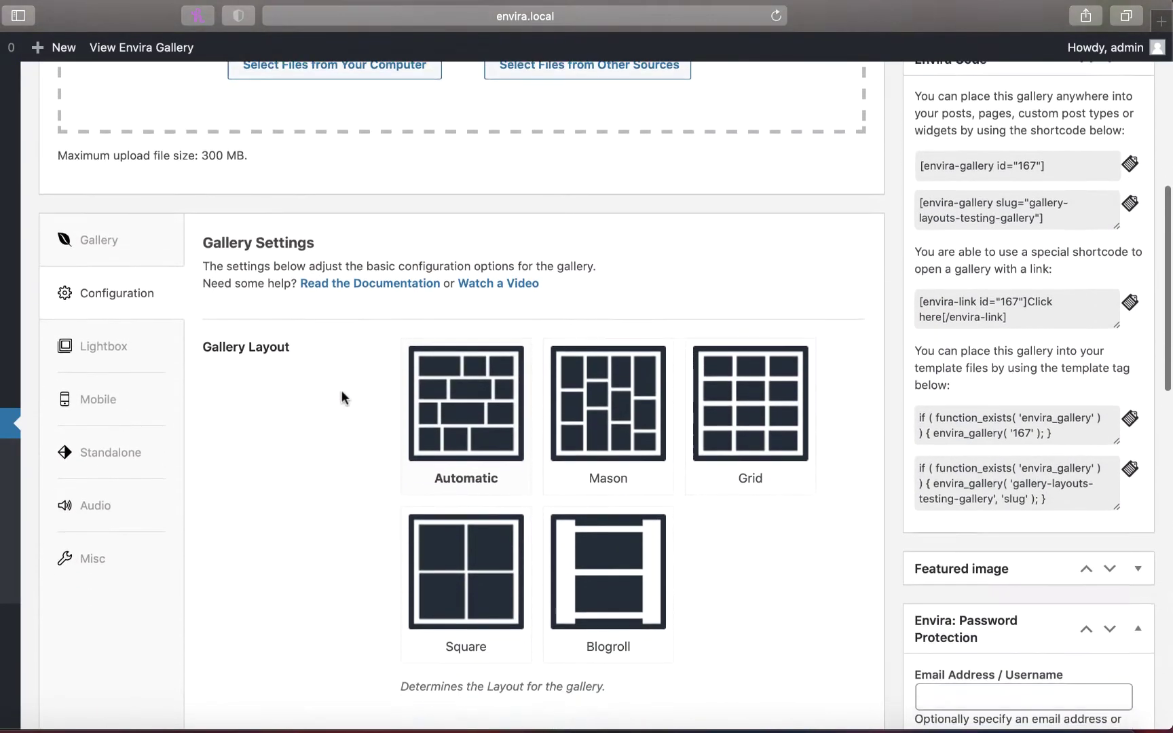
scroll(341, 397, down, 1)
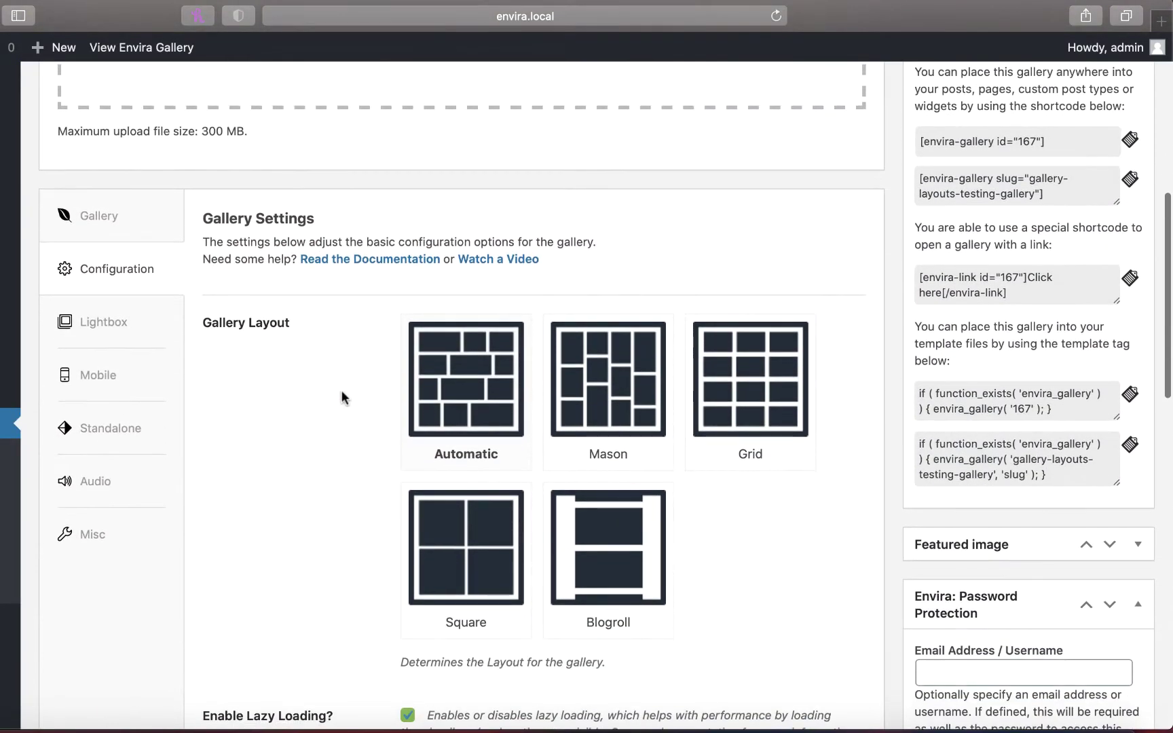
click(608, 555)
key(super+s)
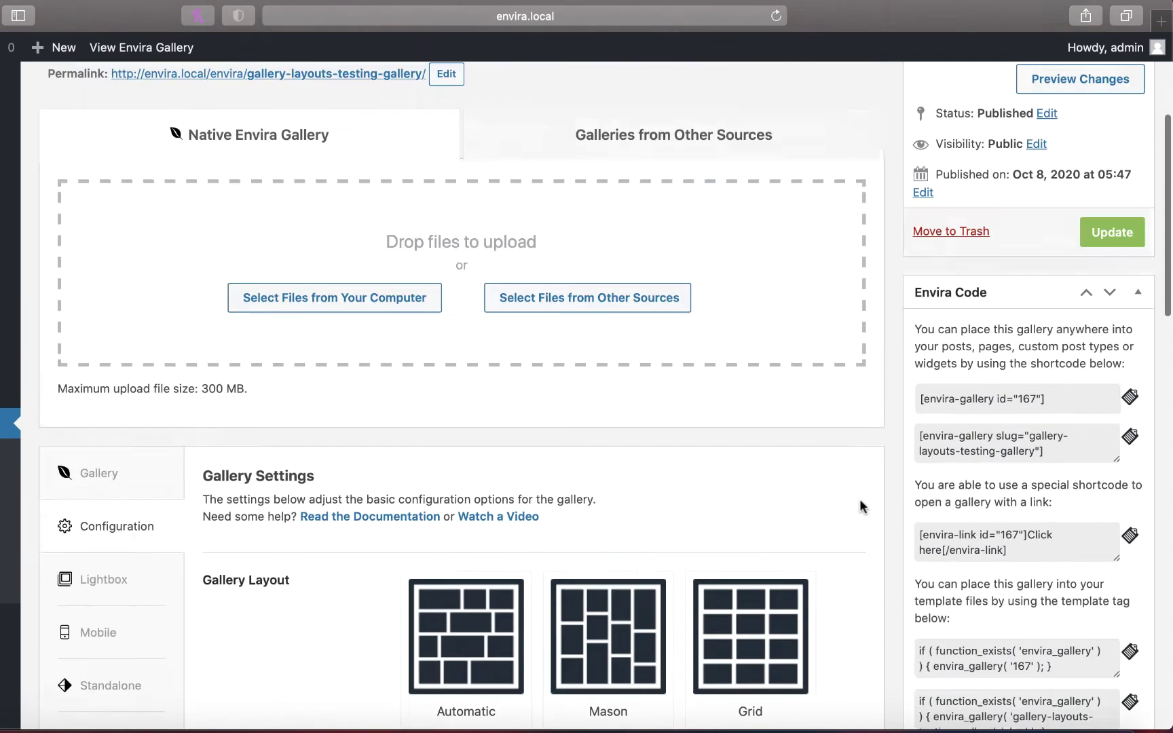
click(1105, 513)
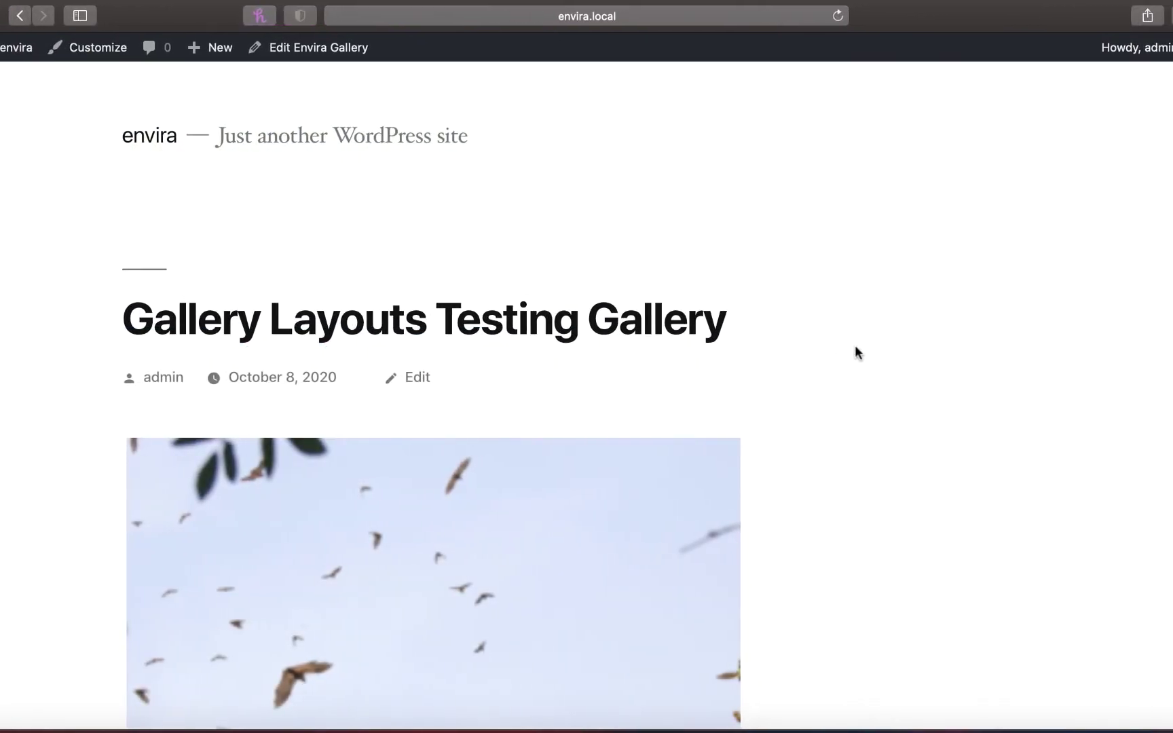
Scroll the one-per-row page, open the grass photo in the lightbox, and advance to the next image.
scroll(856, 348, down, 5)
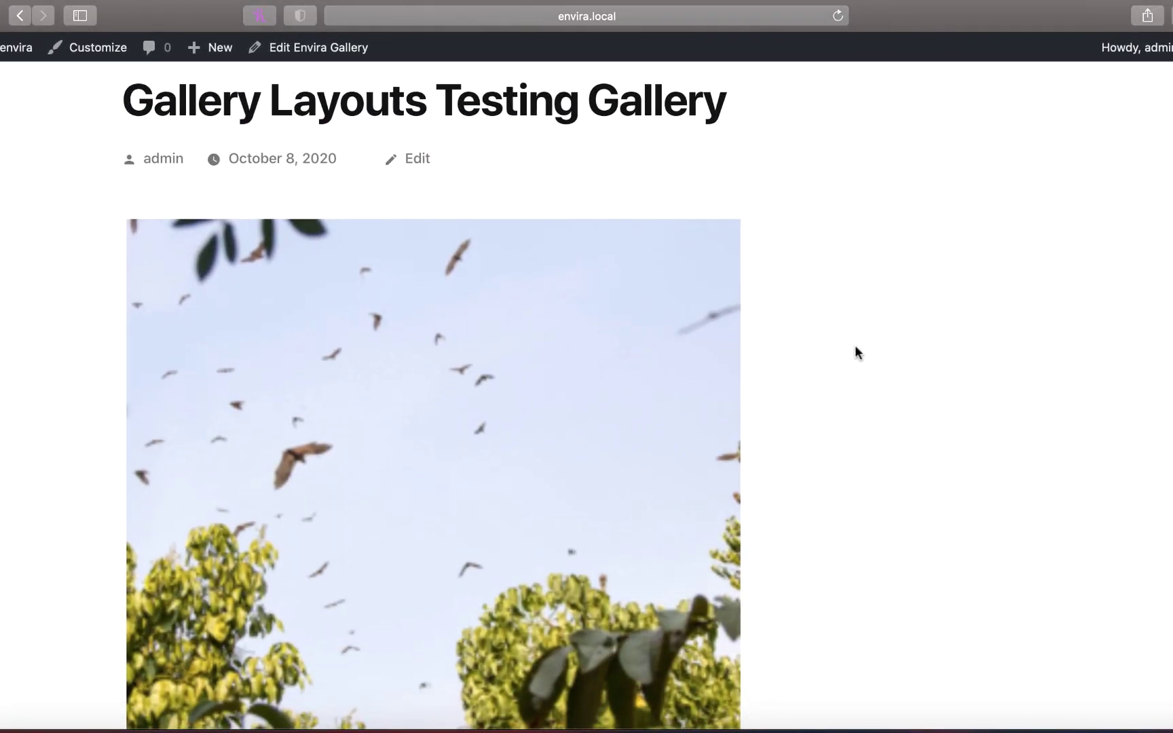
scroll(856, 347, down, 10)
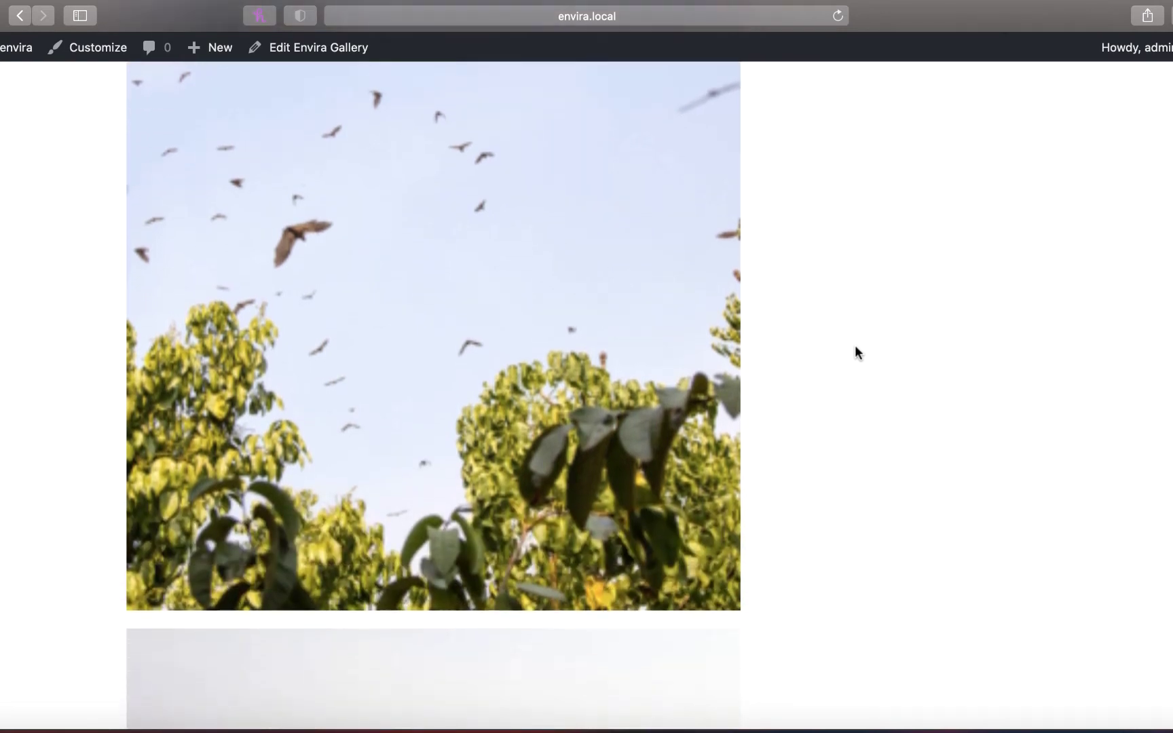
scroll(855, 348, down, 15)
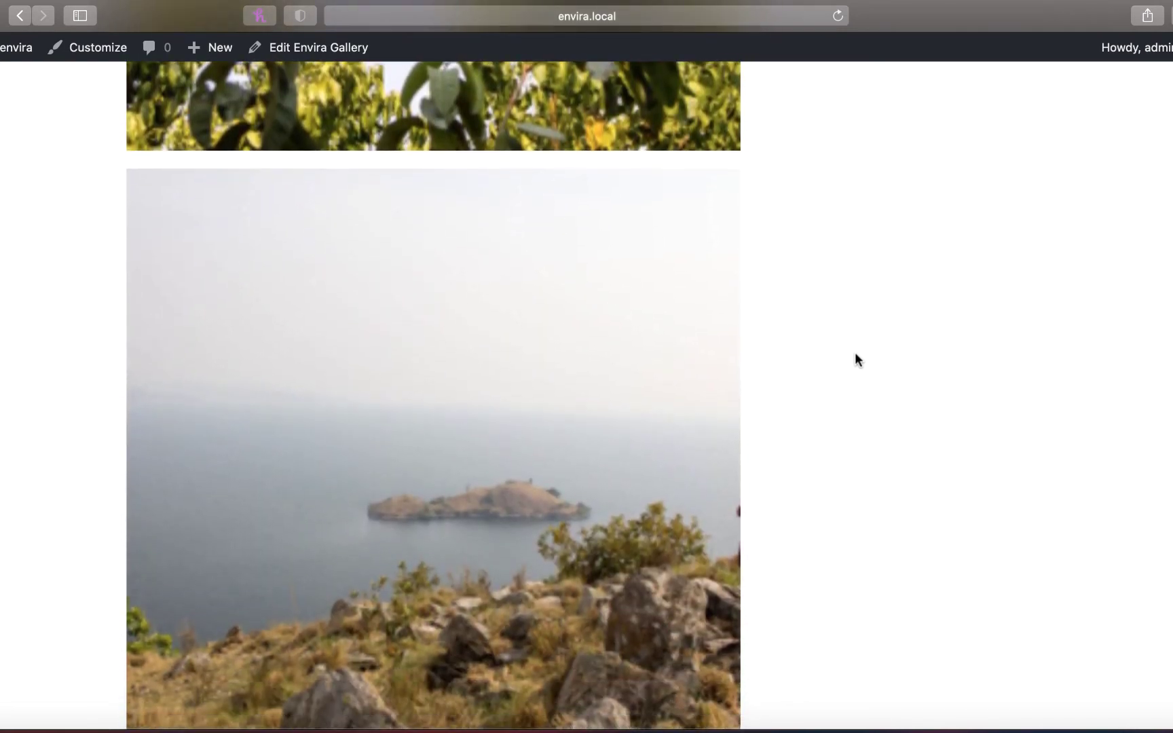
scroll(855, 354, down, 20)
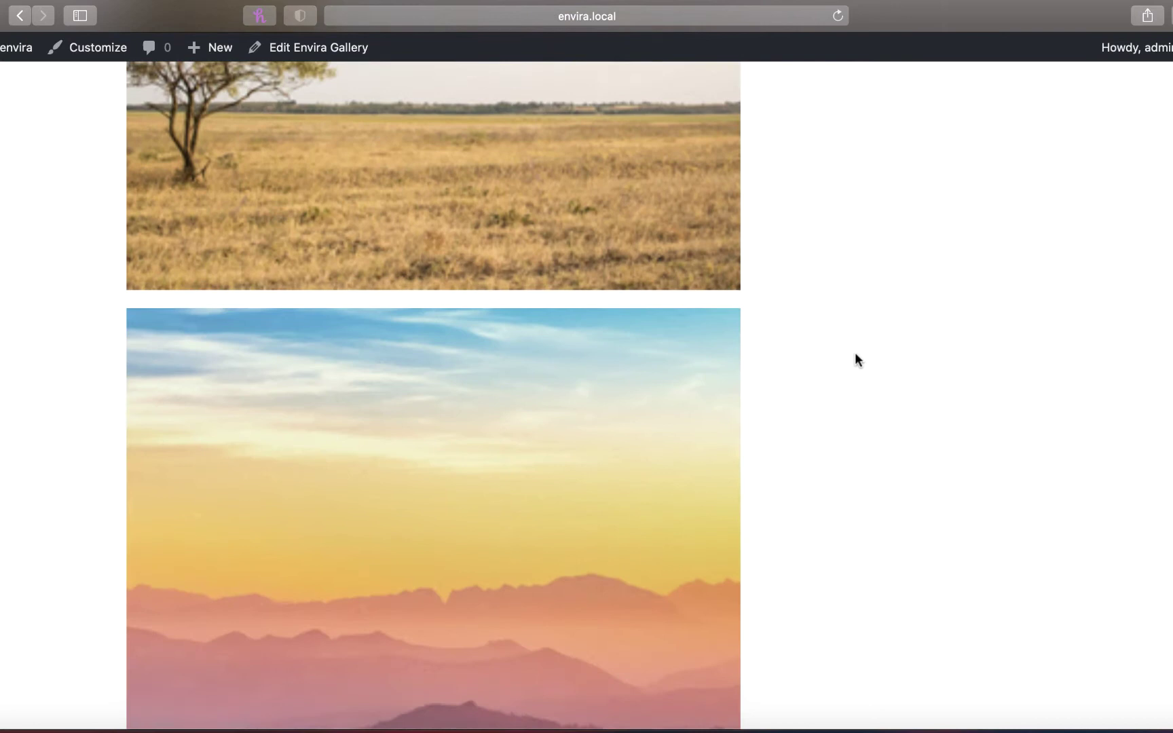
scroll(849, 361, down, 5)
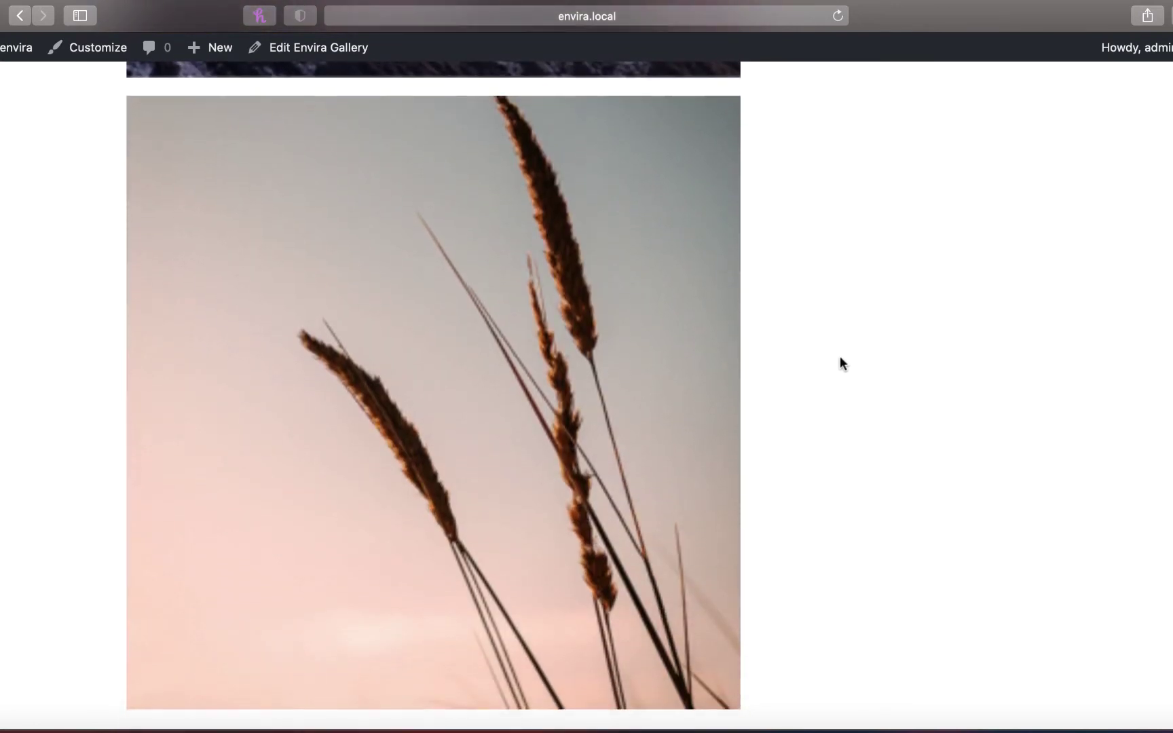
click(697, 338)
key(Right)
key(Right)
key(Right)
key(Right)
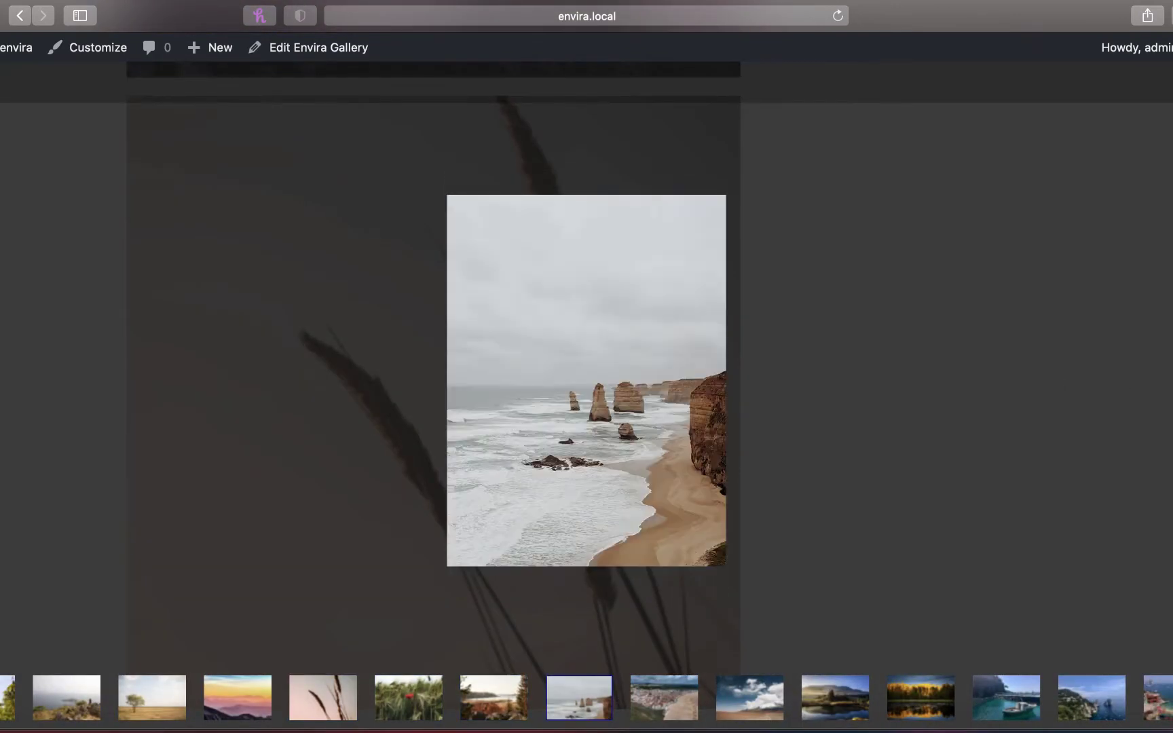
key(Escape)
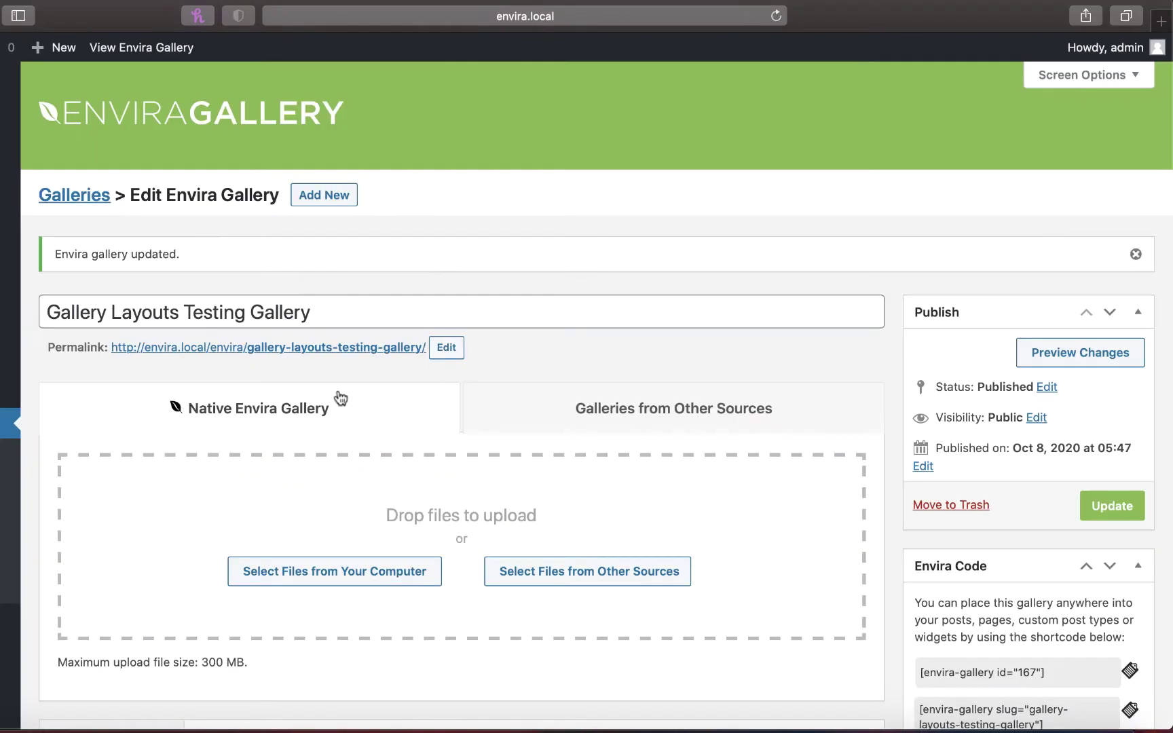
scroll(341, 399, down, 15)
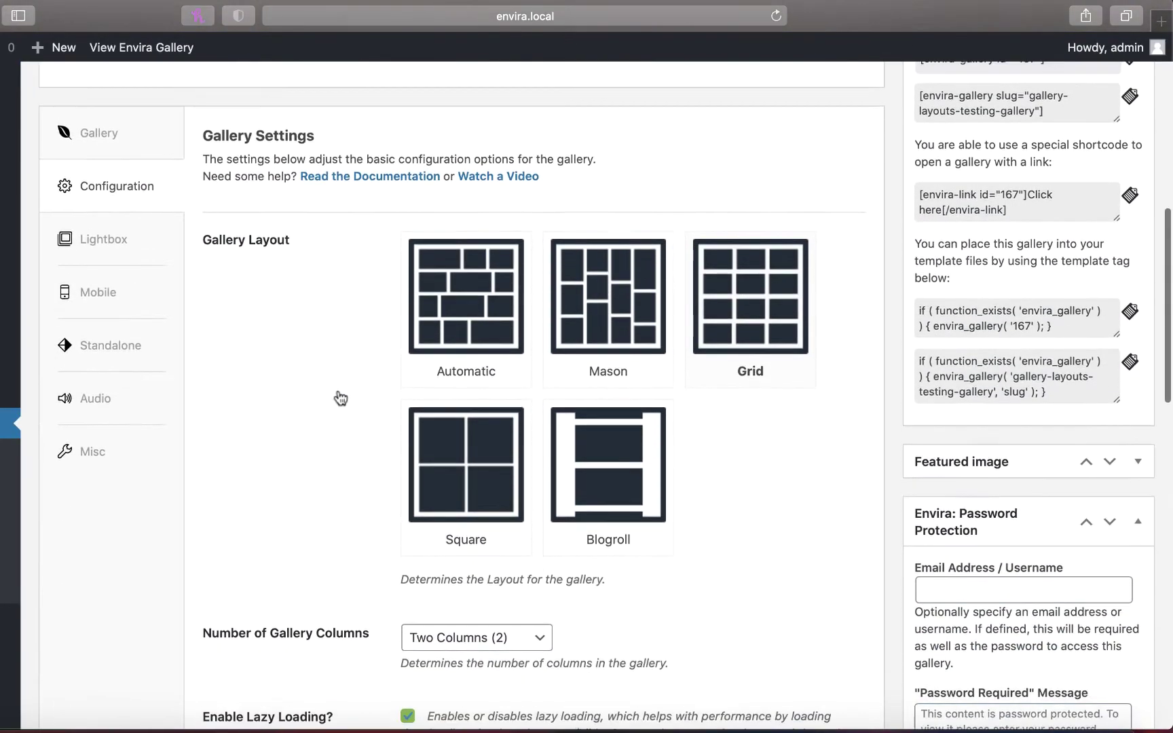
scroll(341, 398, down, 5)
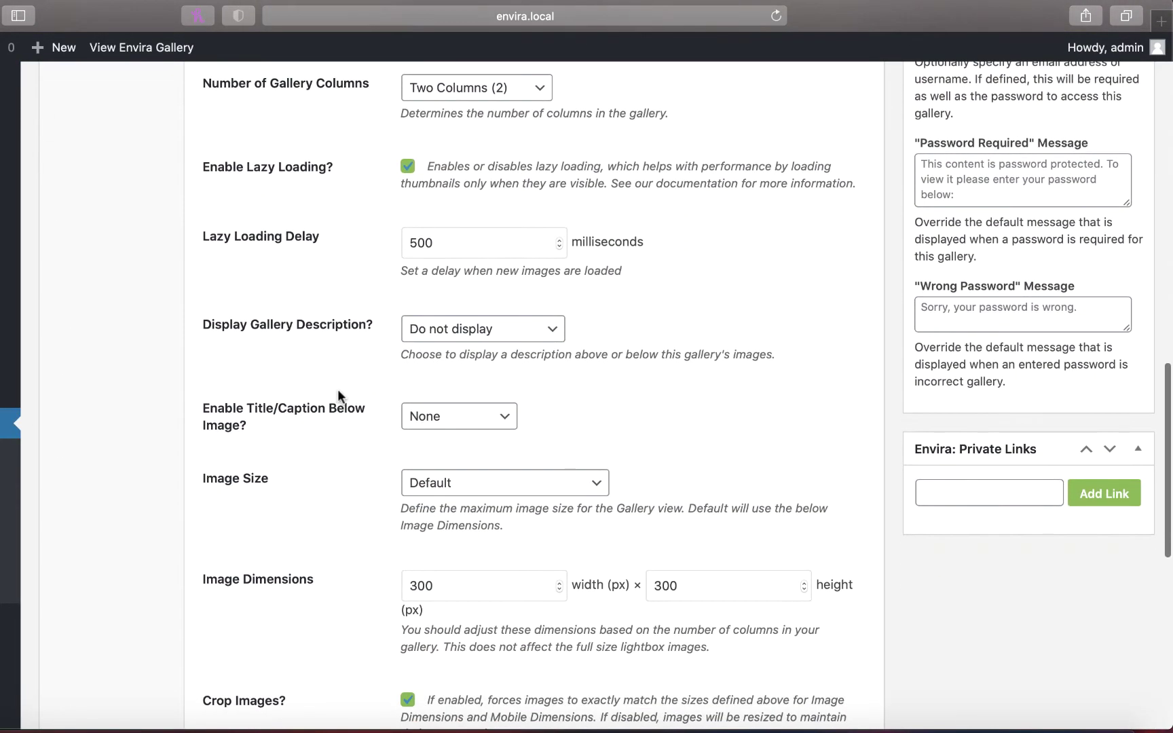
click(495, 85)
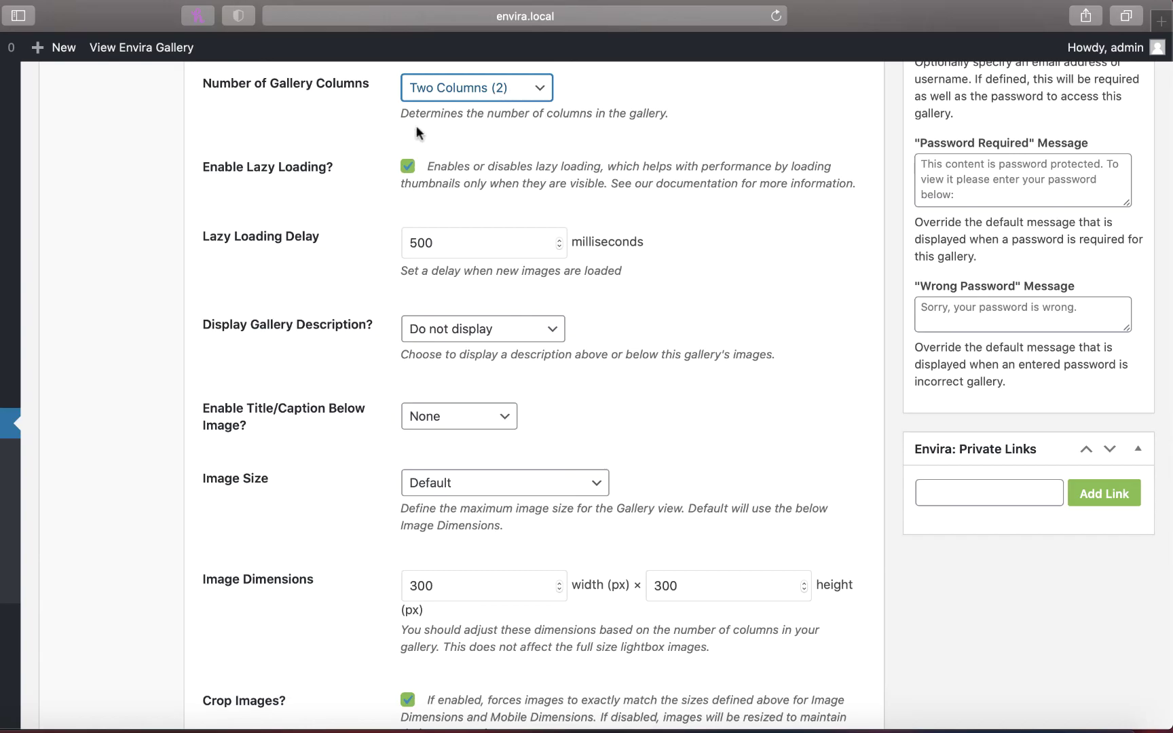
click(408, 167)
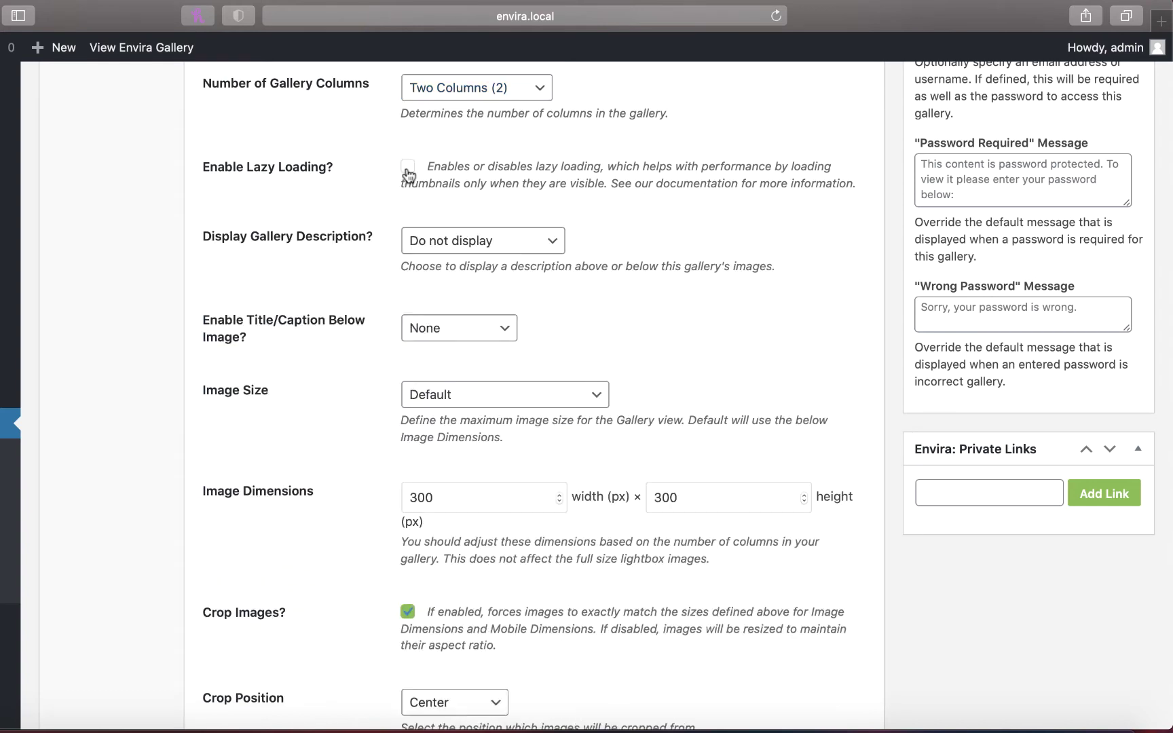
click(408, 167)
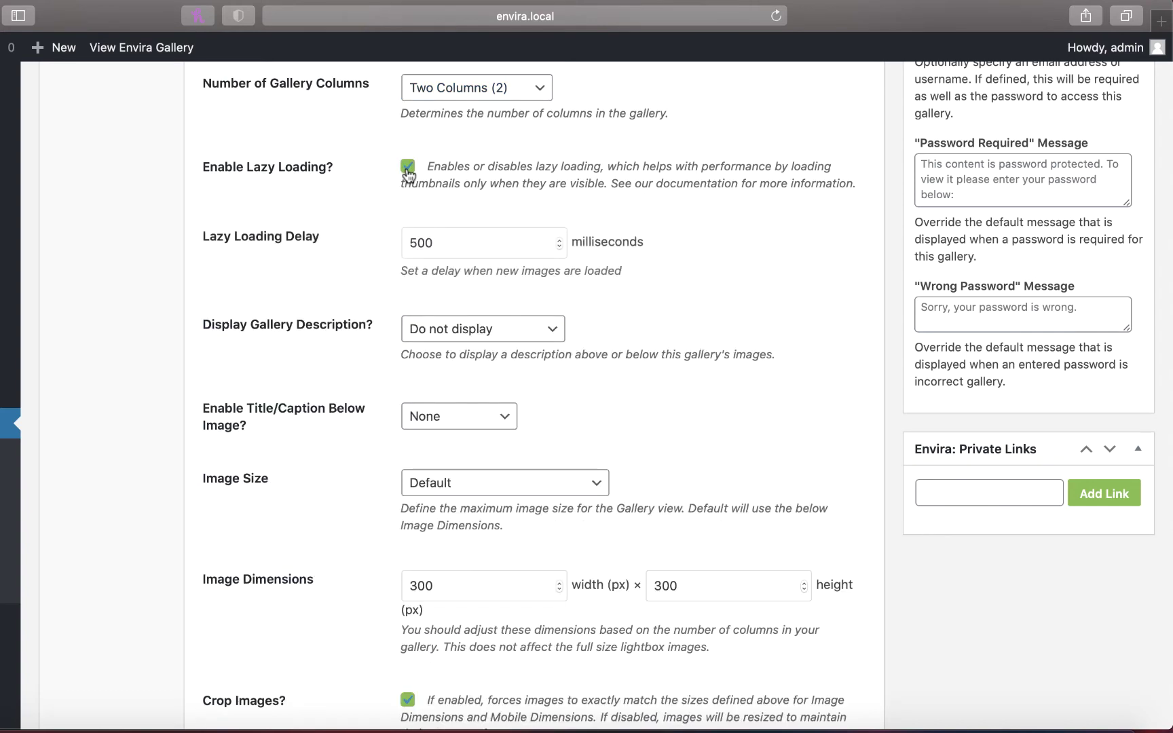
scroll(369, 175, down, 5)
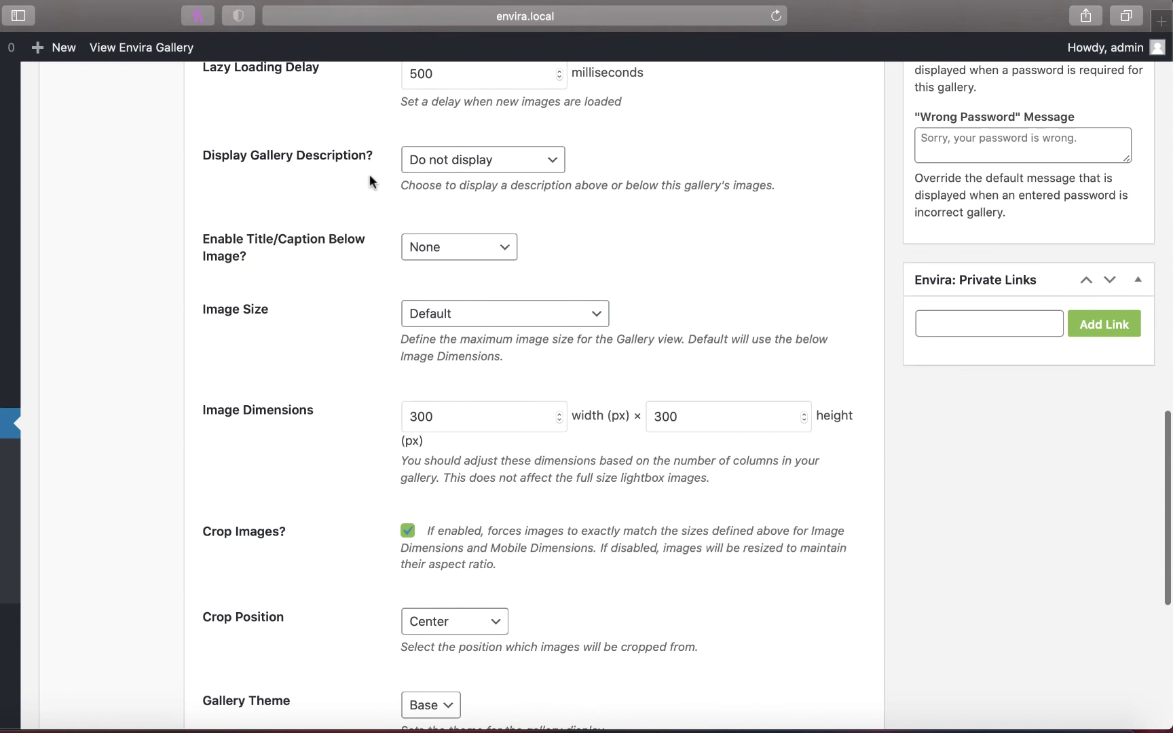
click(474, 158)
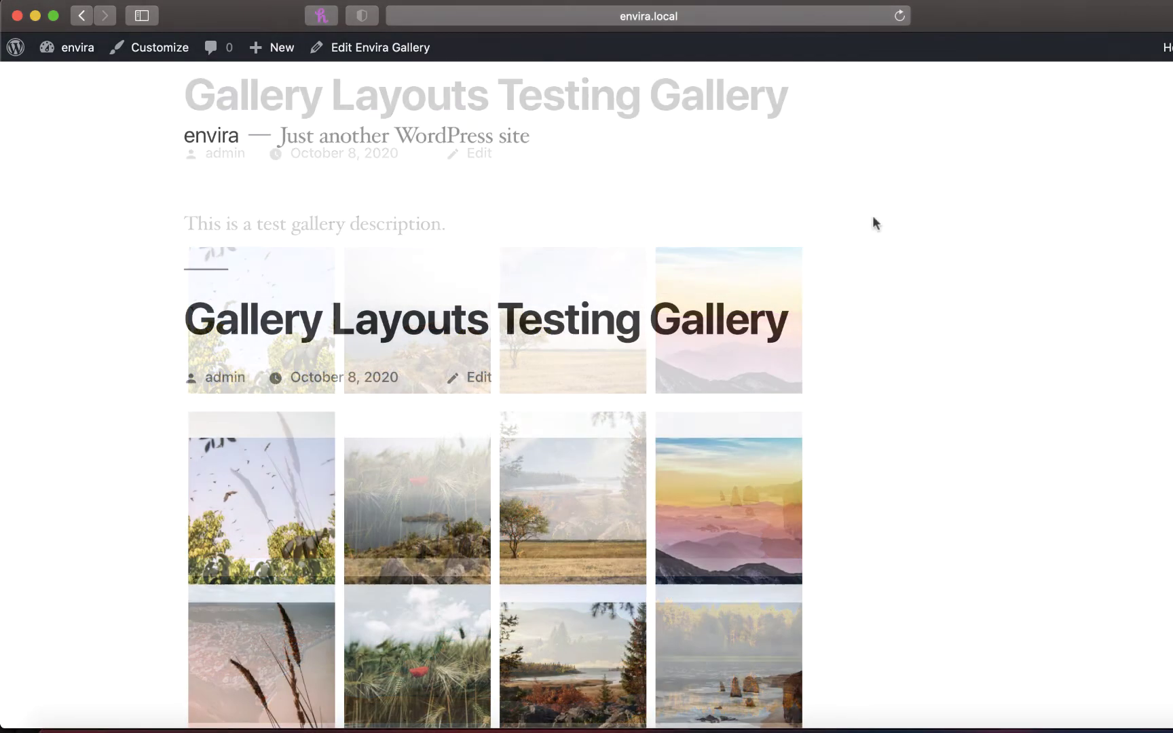
scroll(872, 215, down, 6)
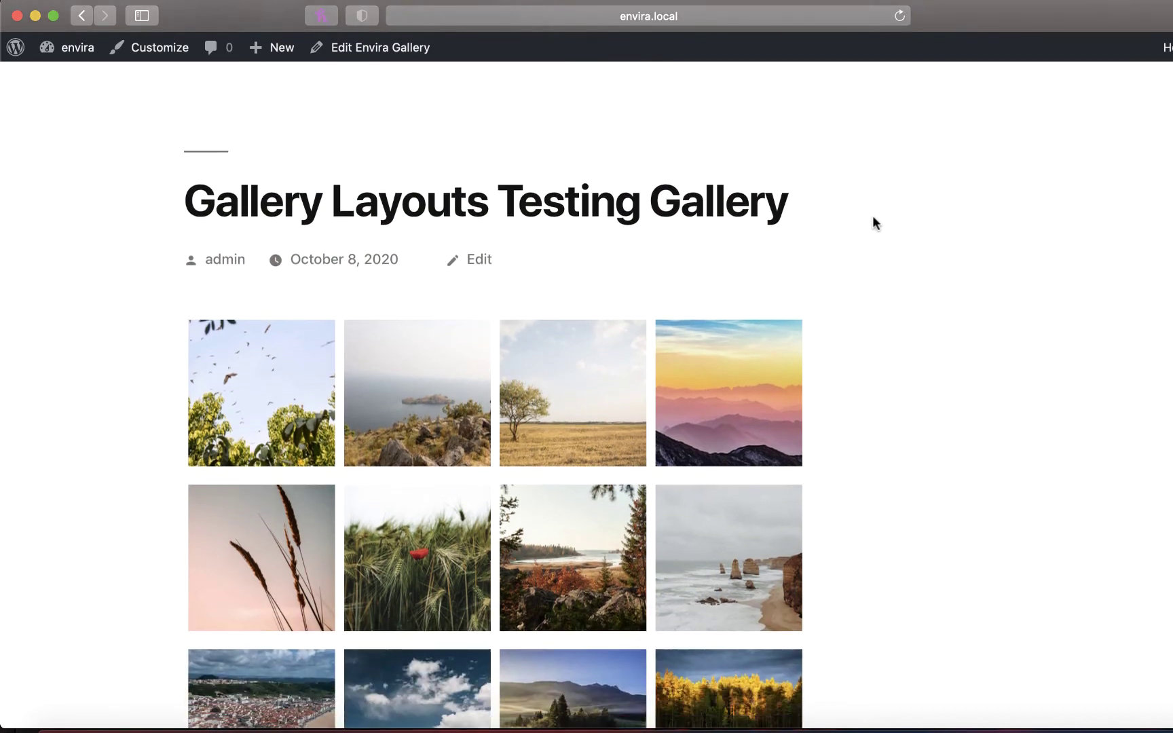
scroll(872, 215, down, 1)
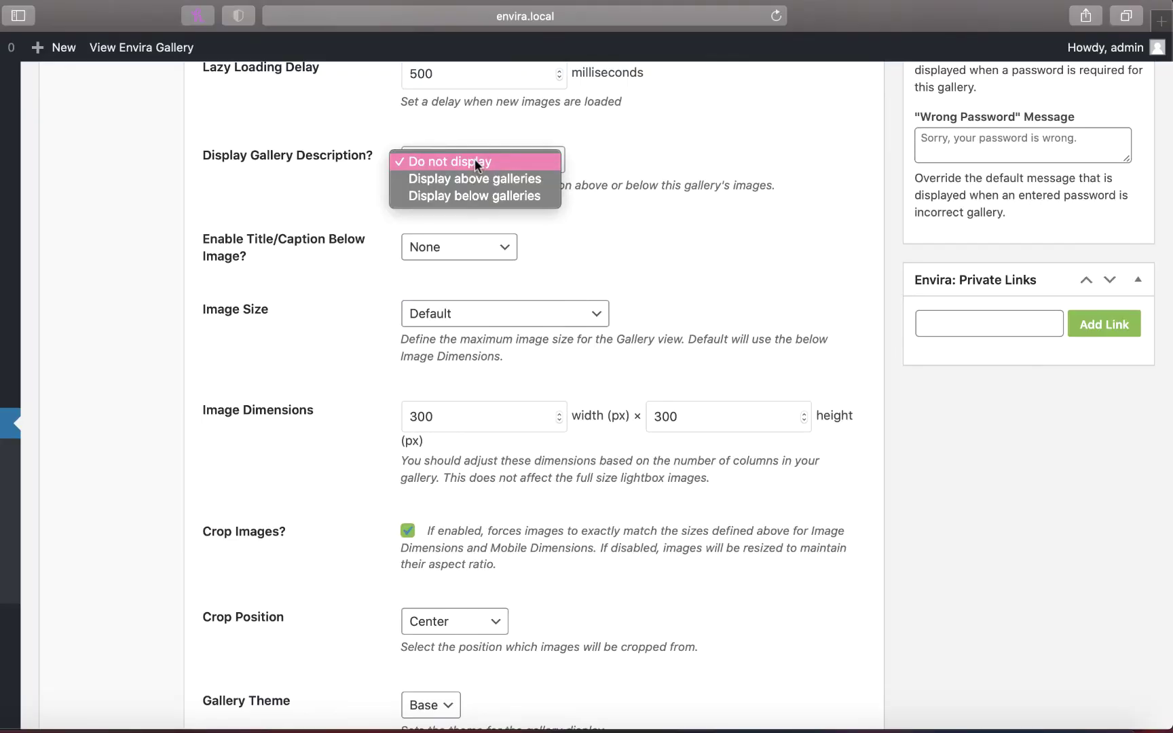
click(474, 159)
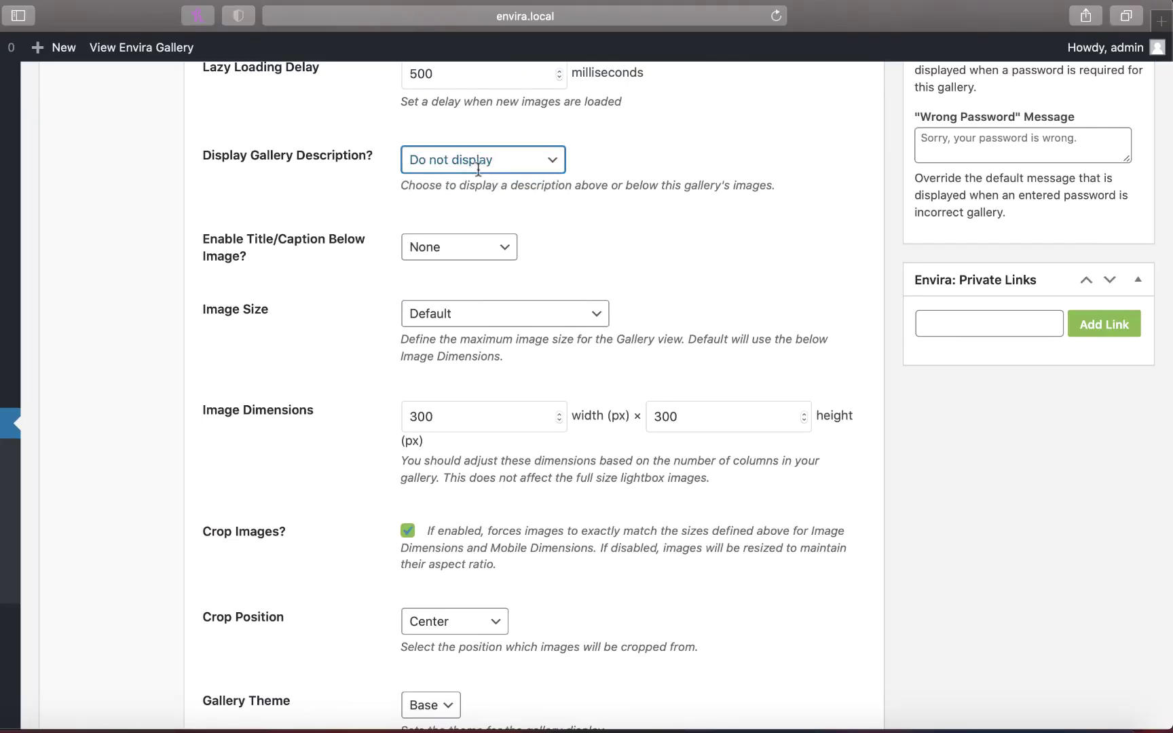
click(495, 245)
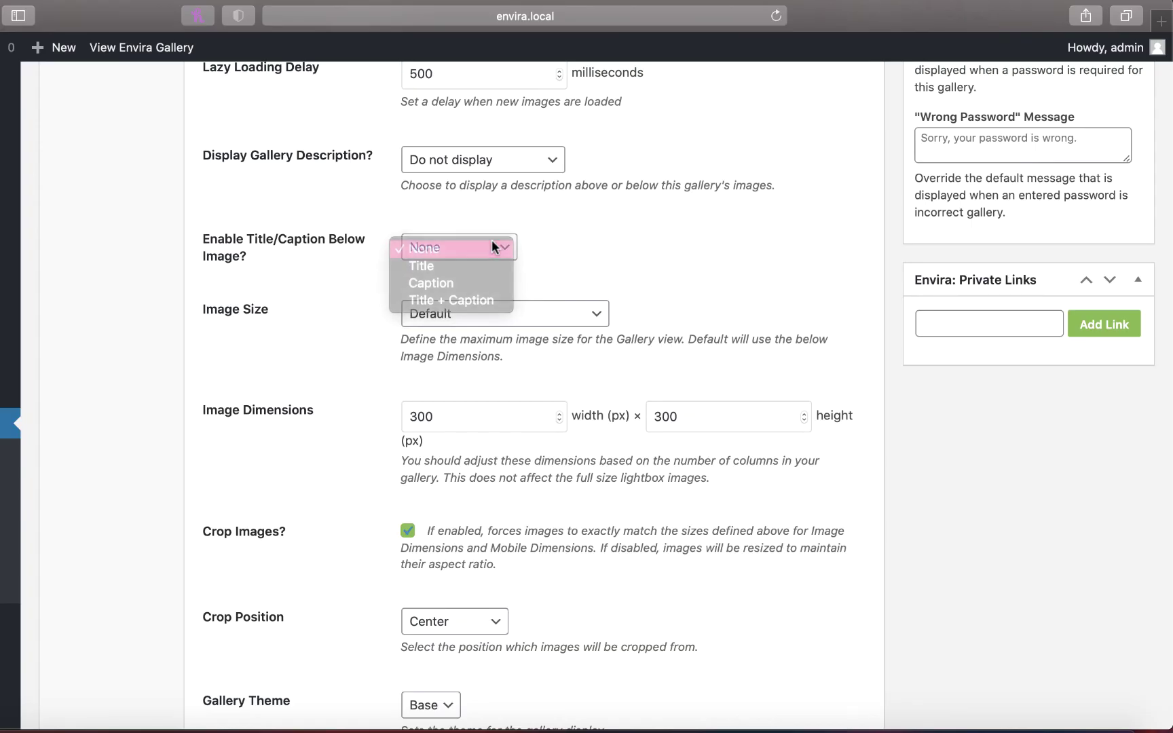
click(491, 240)
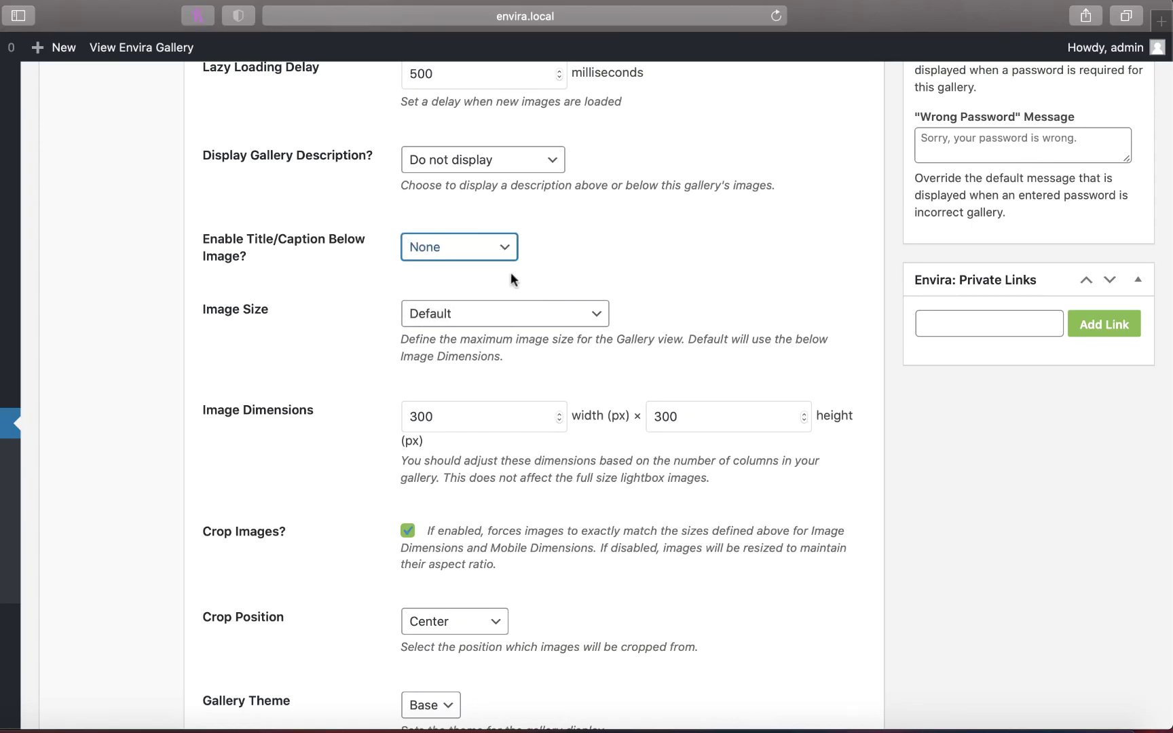
click(541, 312)
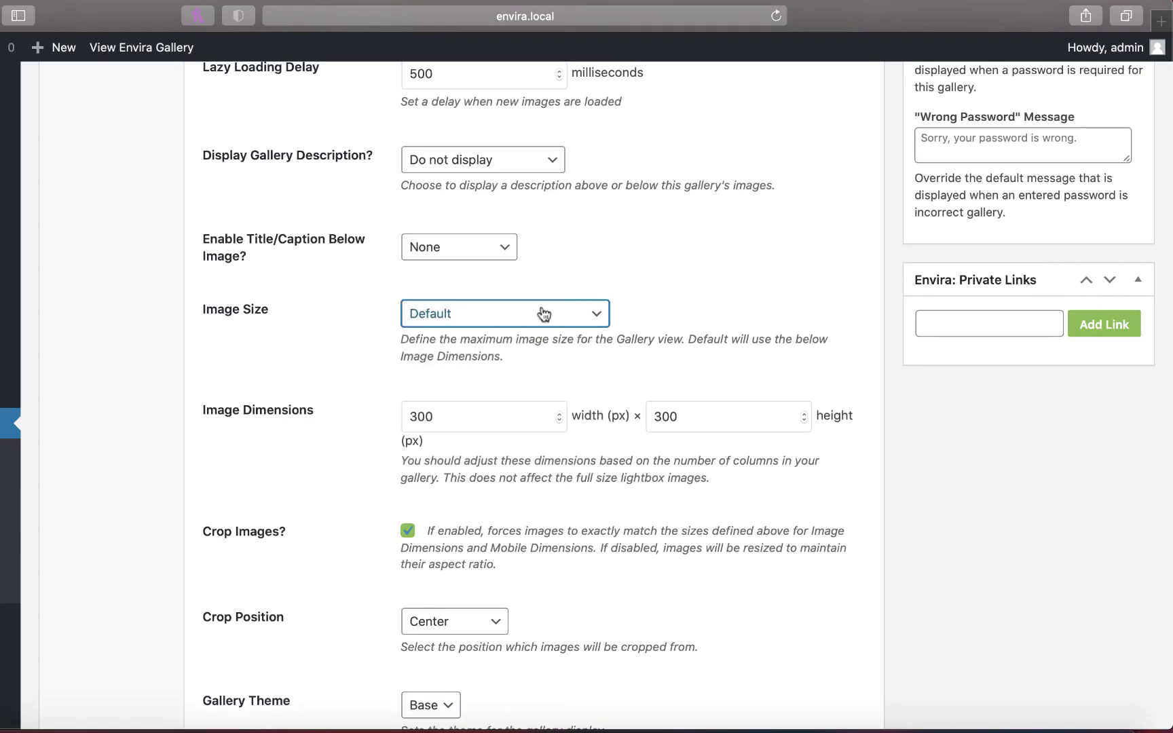
scroll(363, 386, down, 5)
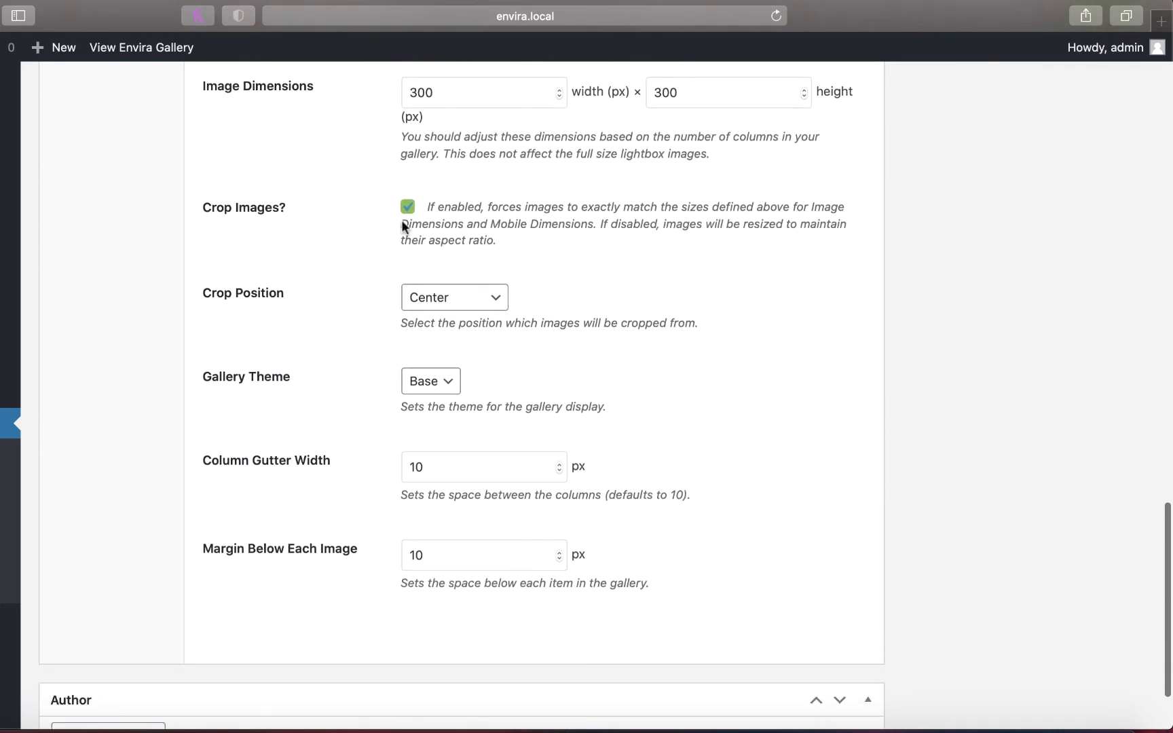
click(404, 209)
click(406, 211)
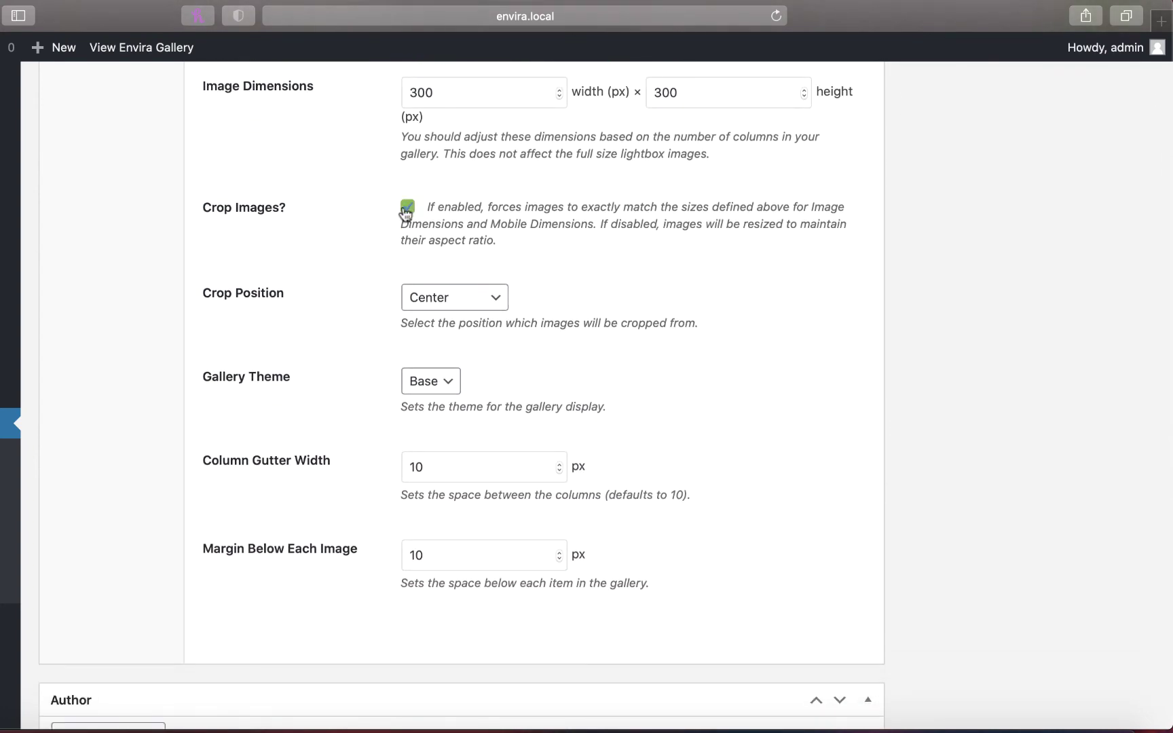
click(475, 298)
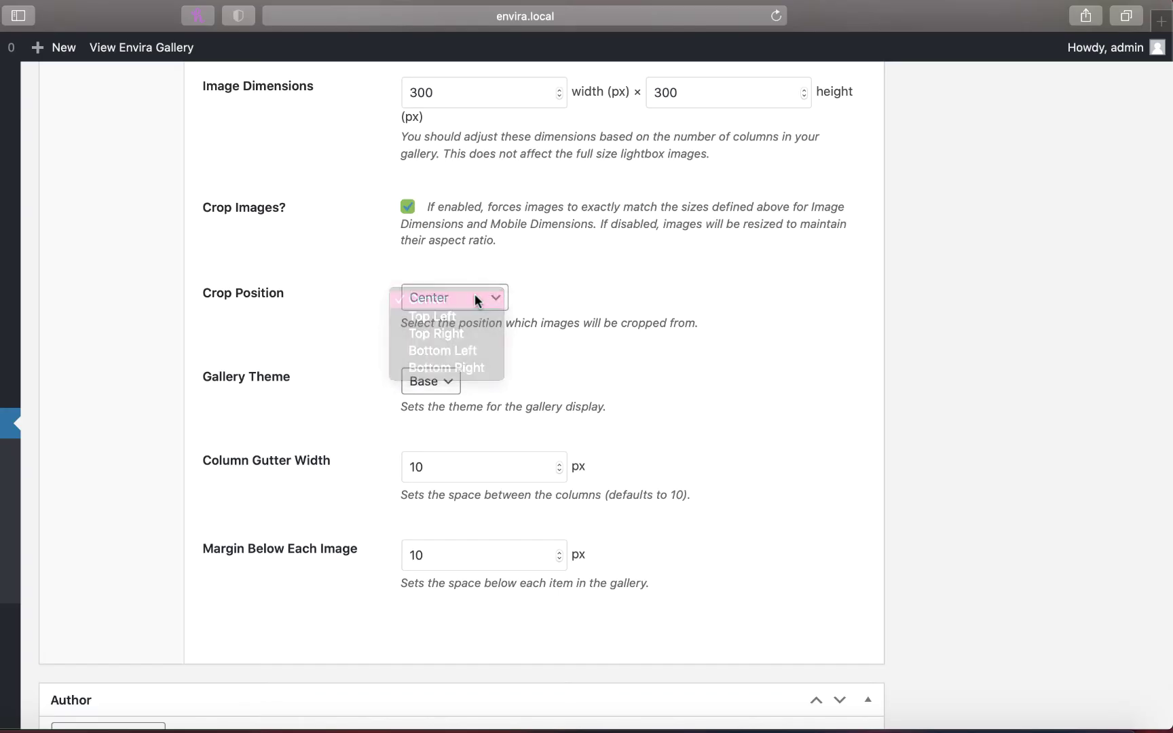
Keep Center crop and the Base theme, check gutter width and image margin, then view the three-column page.
click(434, 297)
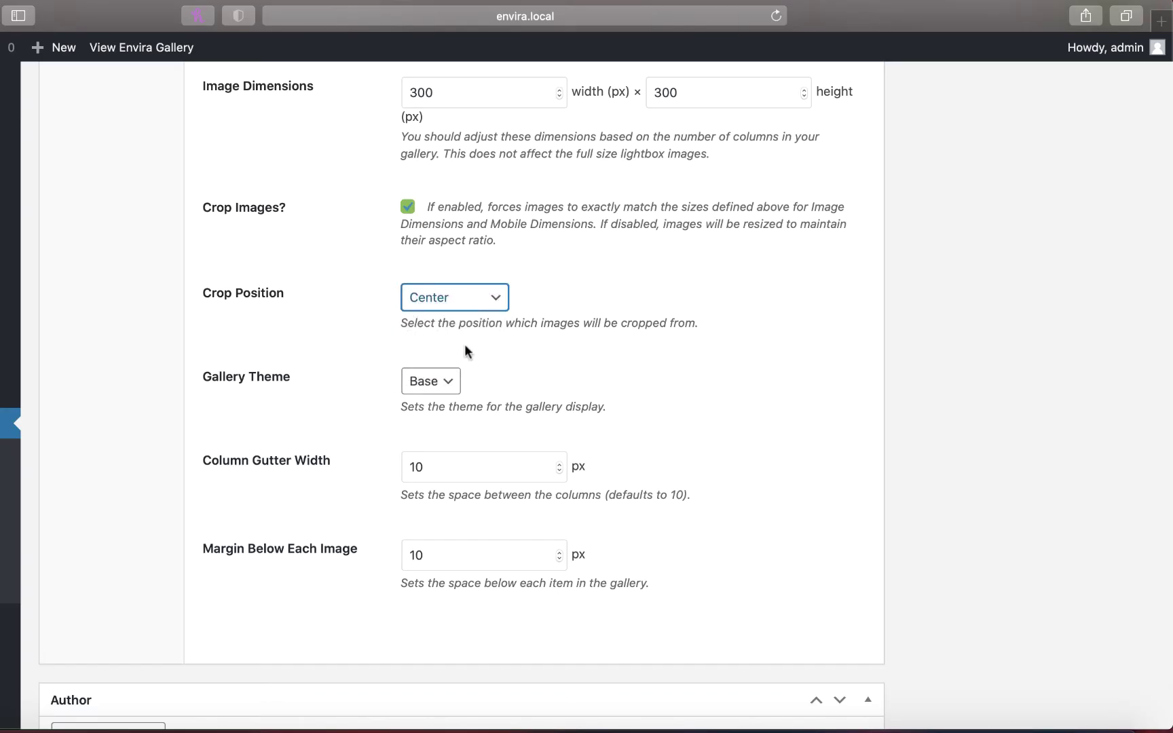
click(452, 384)
click(451, 384)
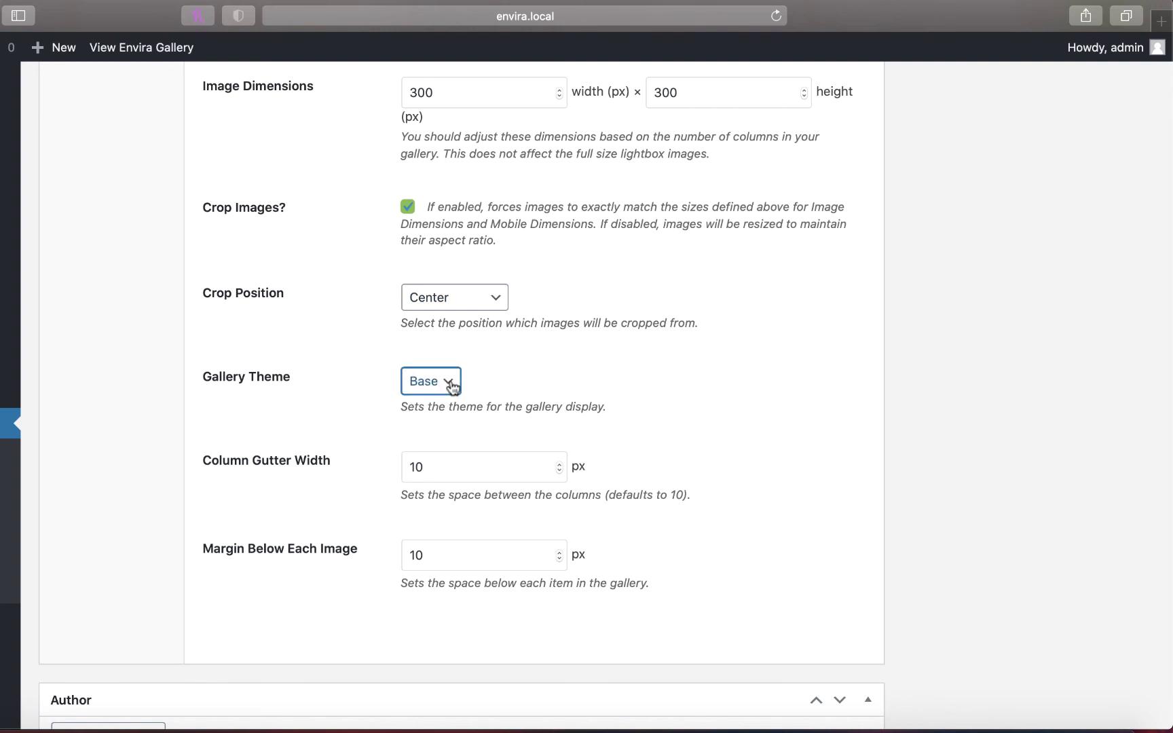
double_click(476, 465)
double_click(476, 558)
click(682, 549)
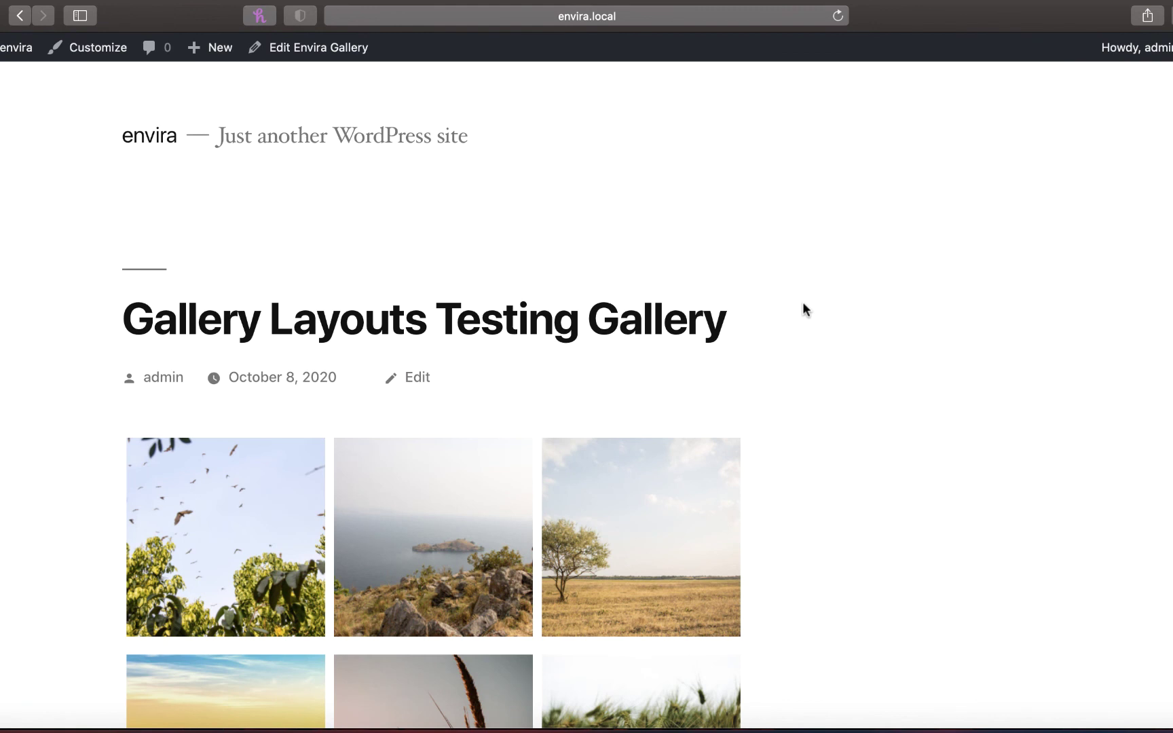
scroll(802, 303, down, 4)
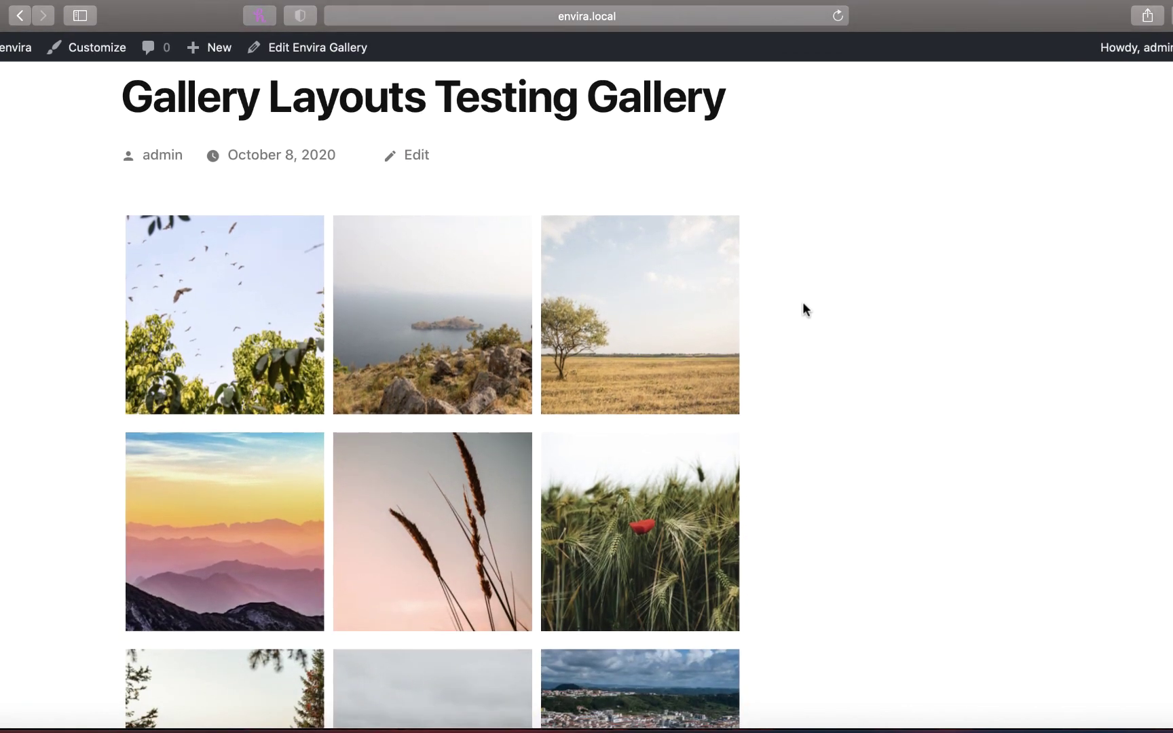